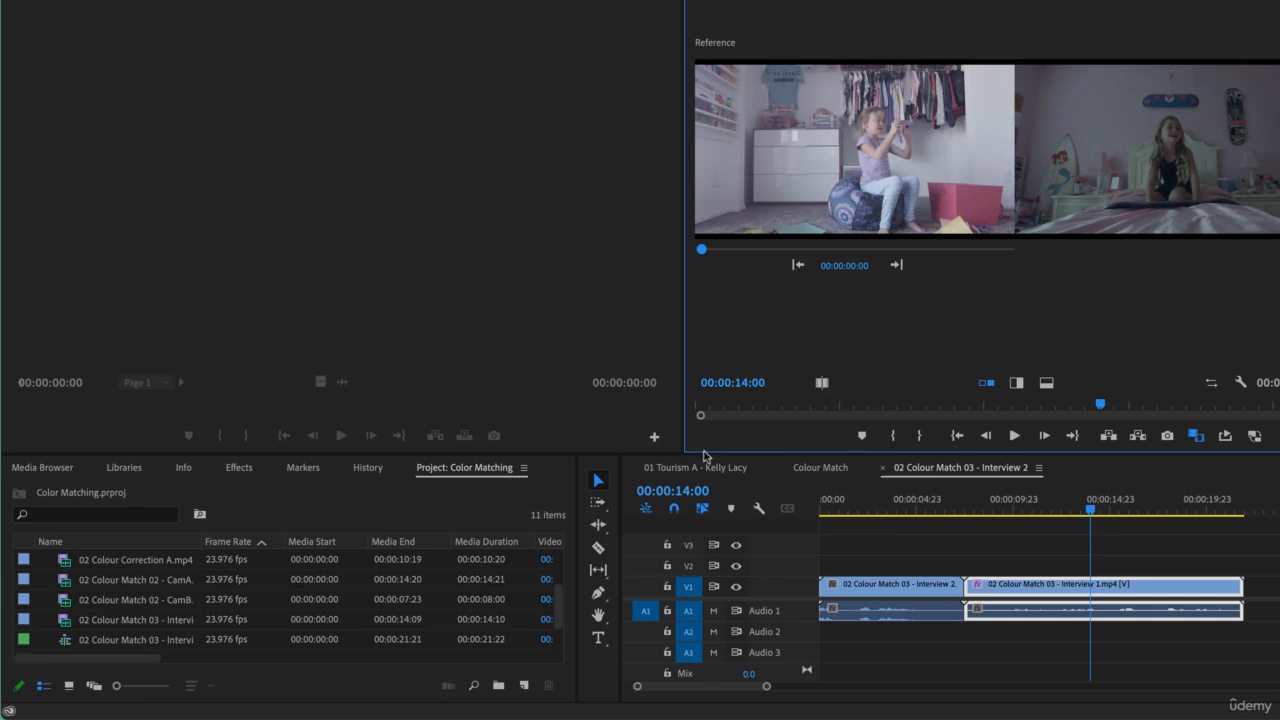
# - Import 02 Colour Correction A.mp4 from the Color folder in Finder into the project
pyautogui.moveTo(672, 455); pyautogui.dragTo(678, 370)
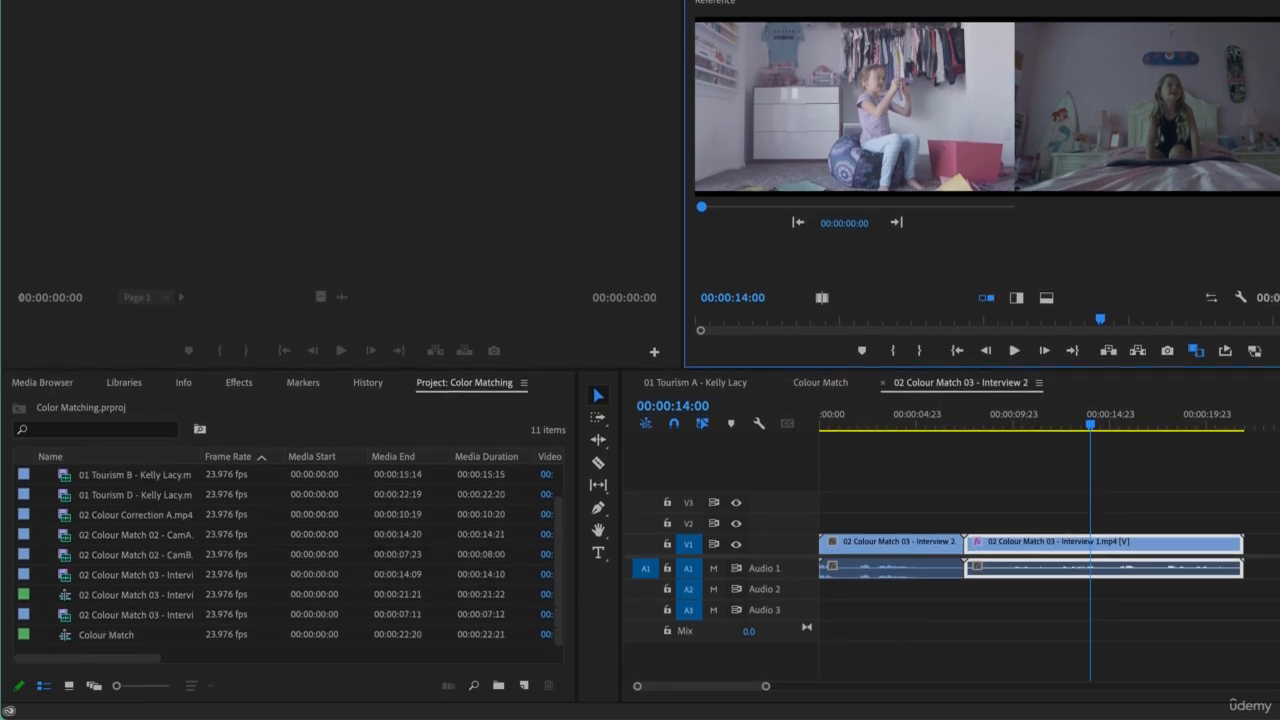
pyautogui.press('super+Tab')
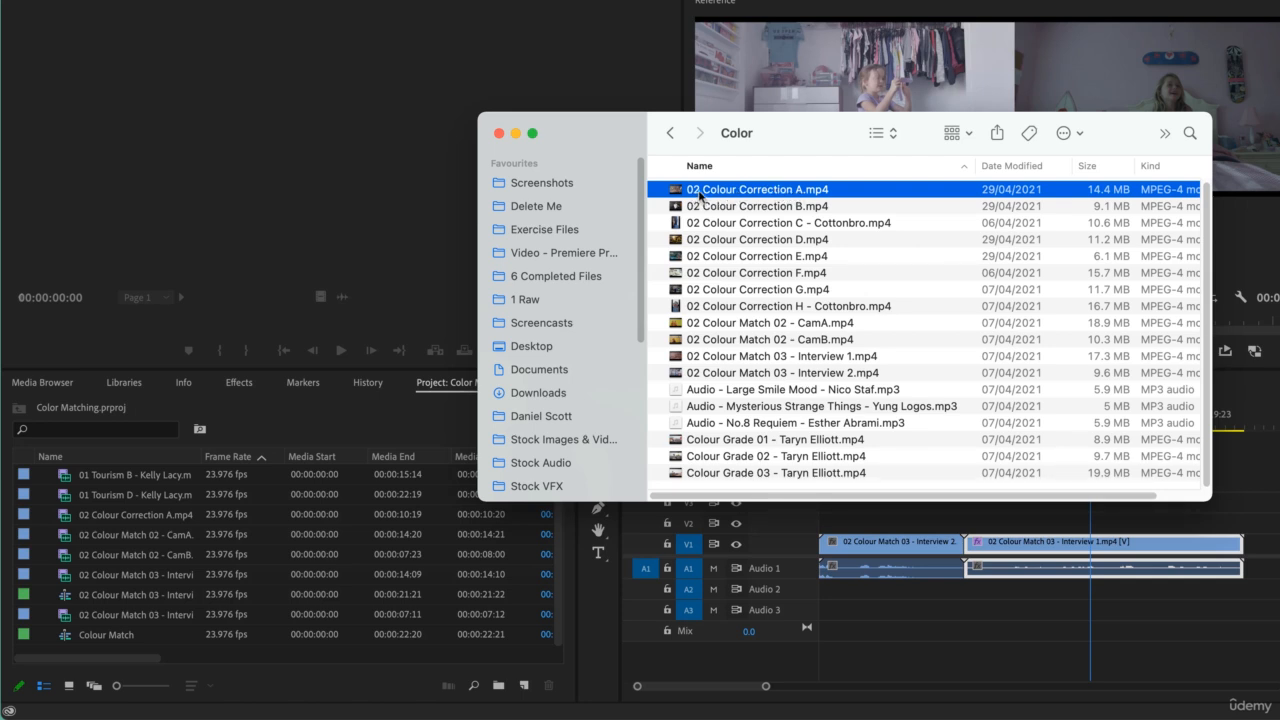
pyautogui.scroll(1, 768, 290)
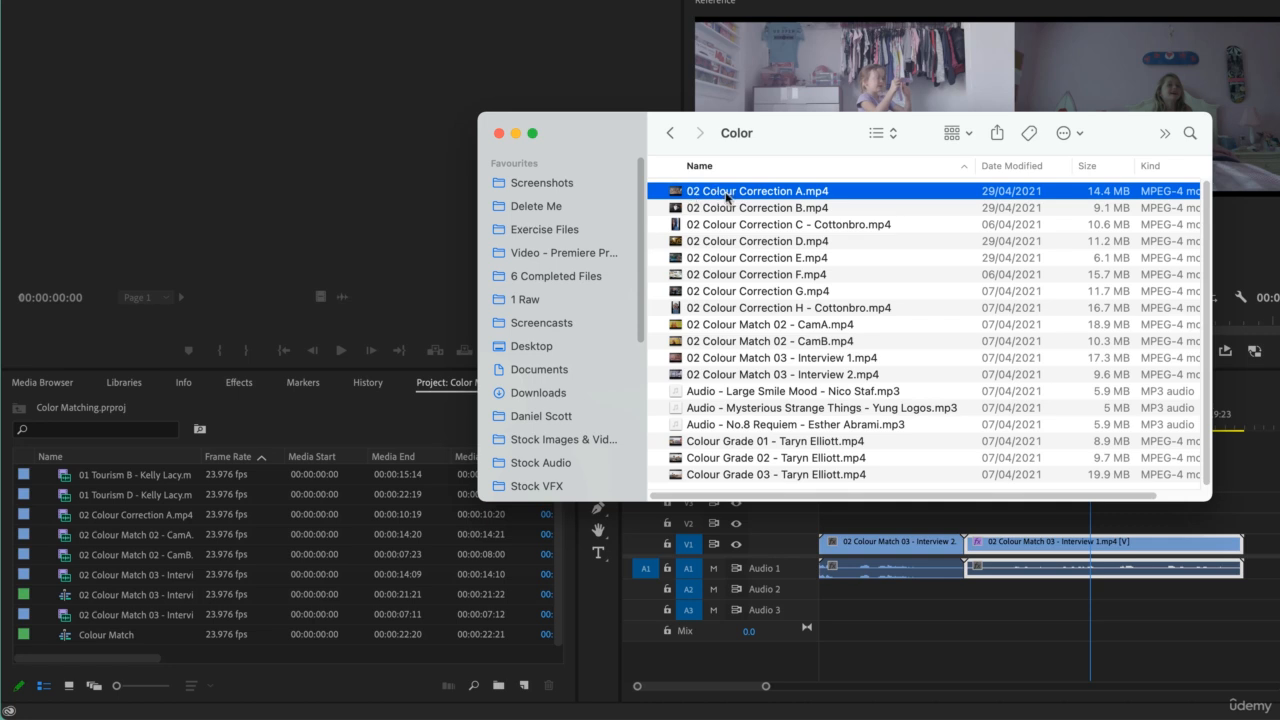
pyautogui.moveTo(726, 197); pyautogui.dragTo(250, 559)
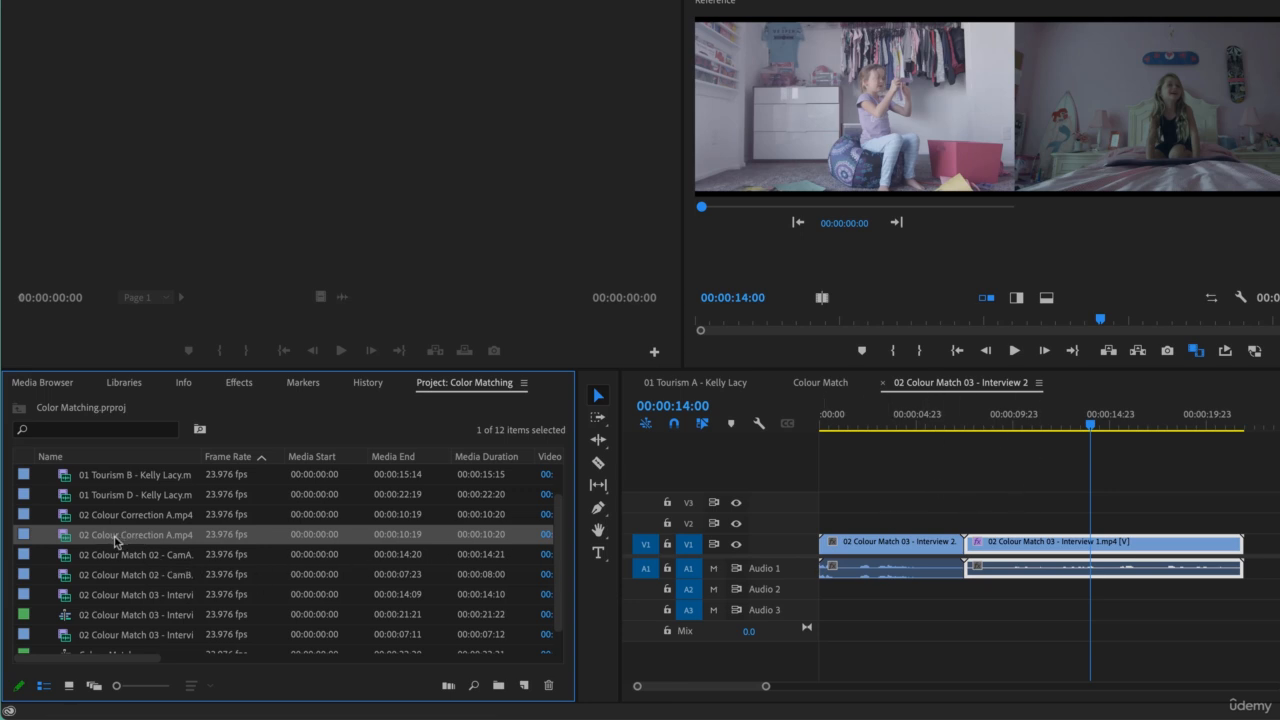
# - Create a new sequence from 02 Colour Correction A.mp4 and rename the sequence Curves
pyautogui.moveTo(116, 541); pyautogui.dragTo(526, 695)
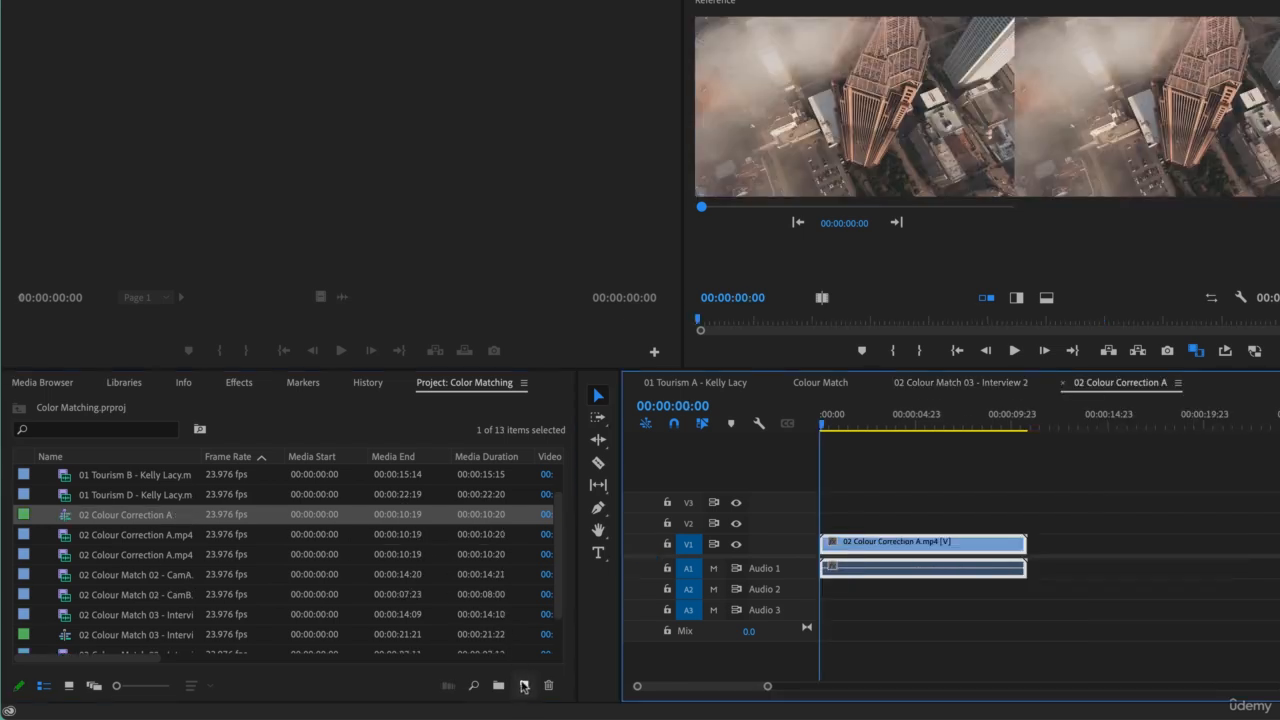
pyautogui.click(126, 515)
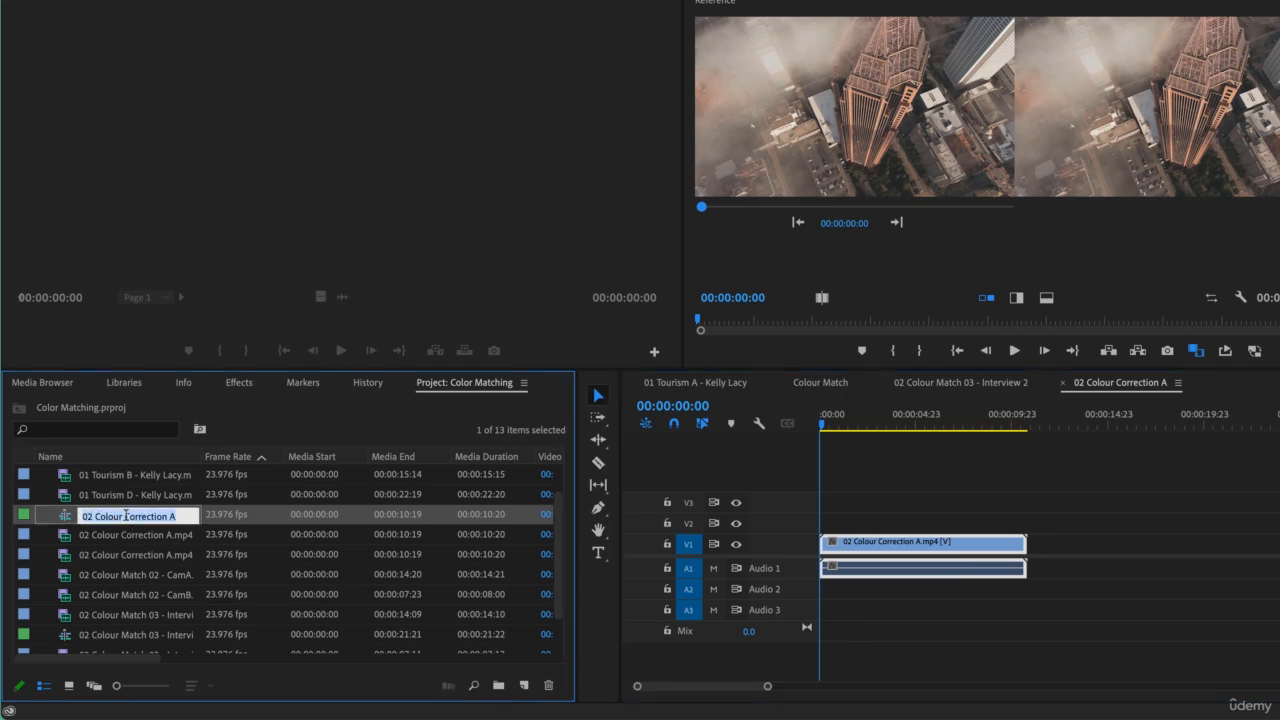
pyautogui.click(90, 518)
pyautogui.hotkey('shift', 'End')
pyautogui.write('L')
pyautogui.write('urve')
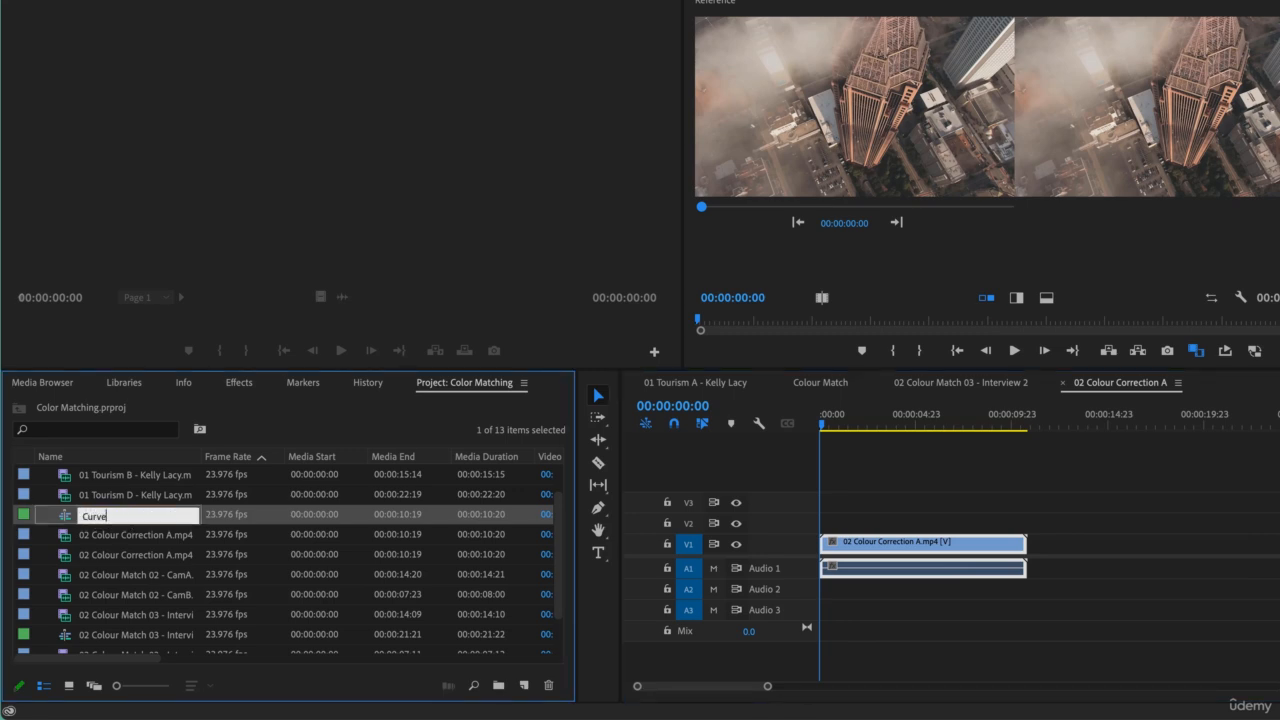
pyautogui.write('s')
pyautogui.press('Tab')
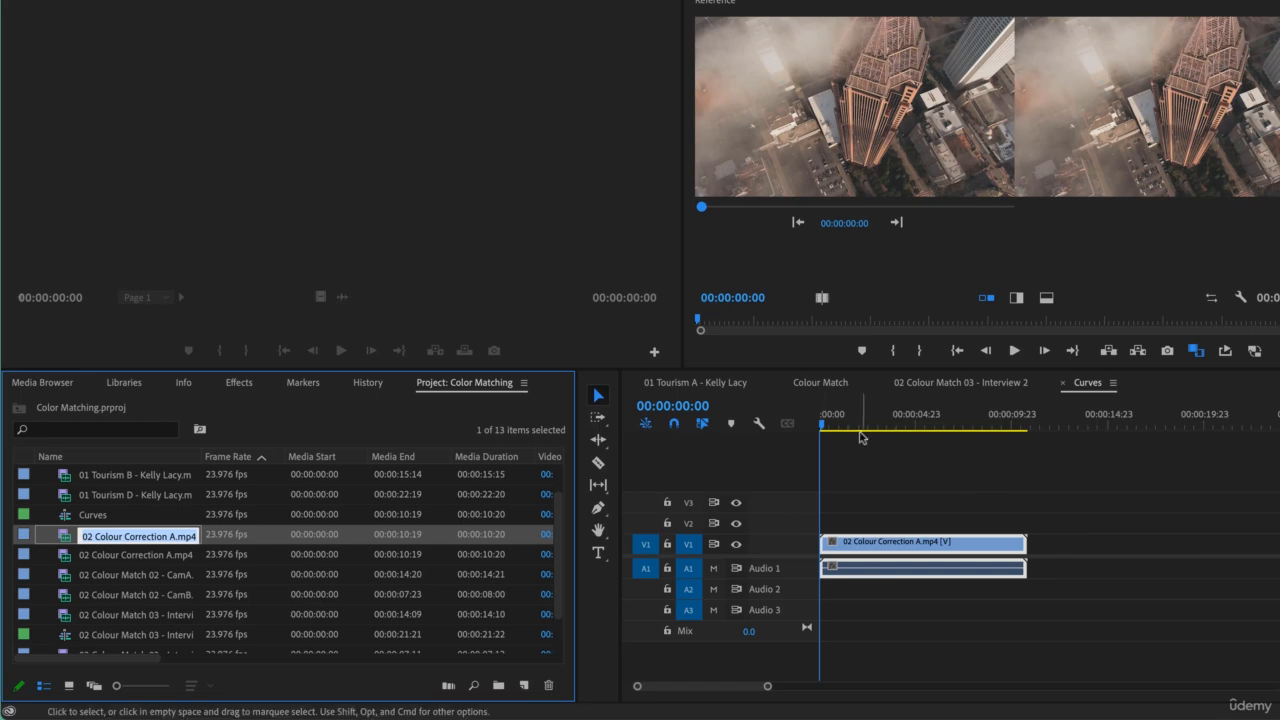
# - Move the playhead to 00:00:02:05 and switch off the comparison view in the Program Monitor
pyautogui.click(863, 428)
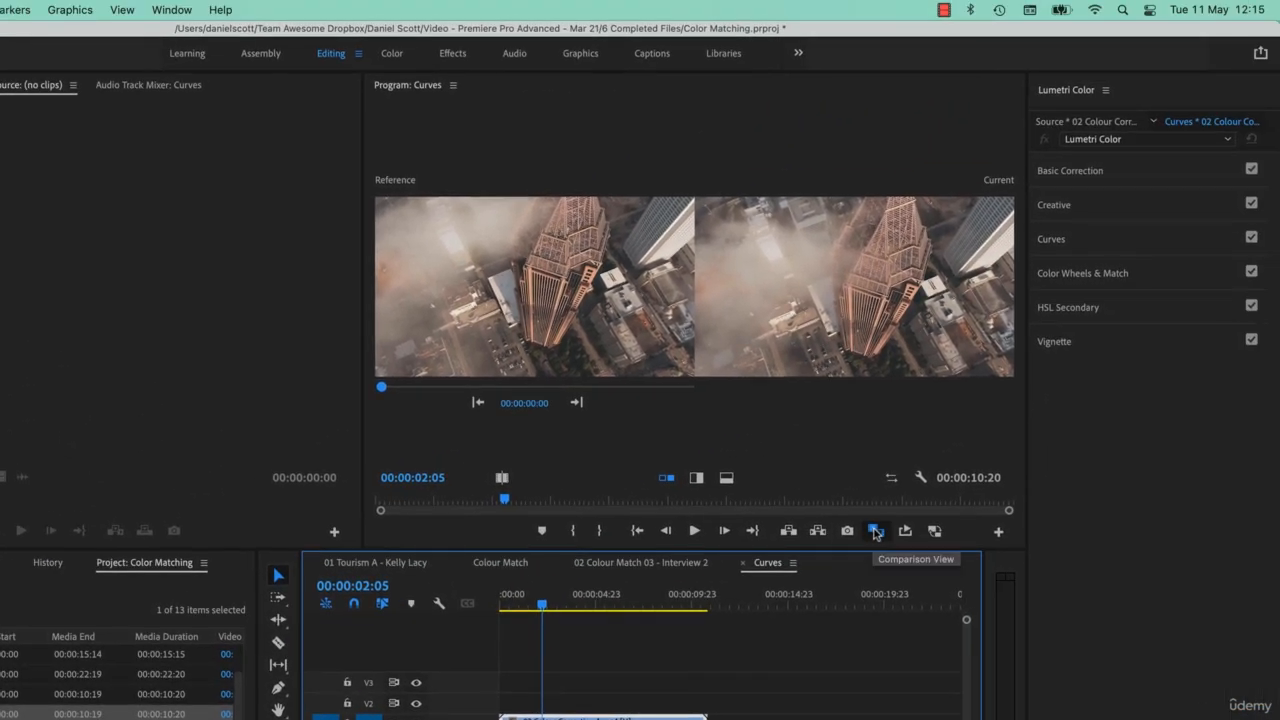
pyautogui.click(874, 531)
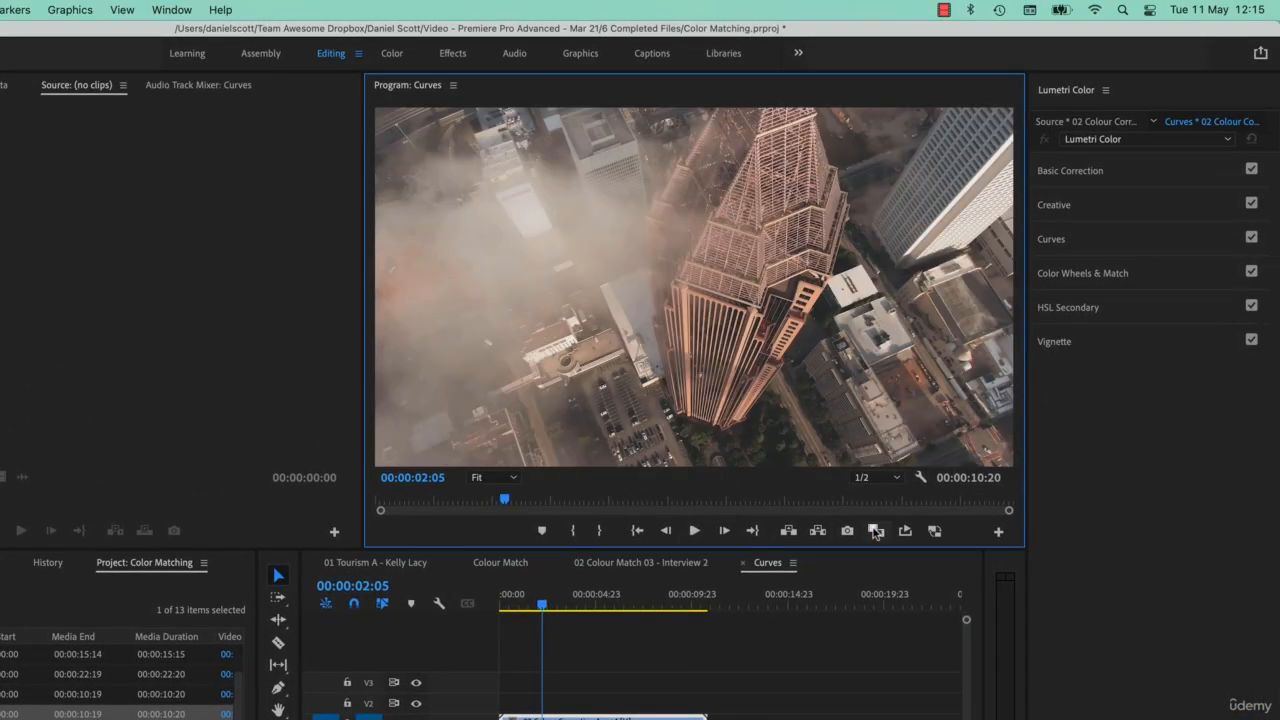
pyautogui.click(998, 531)
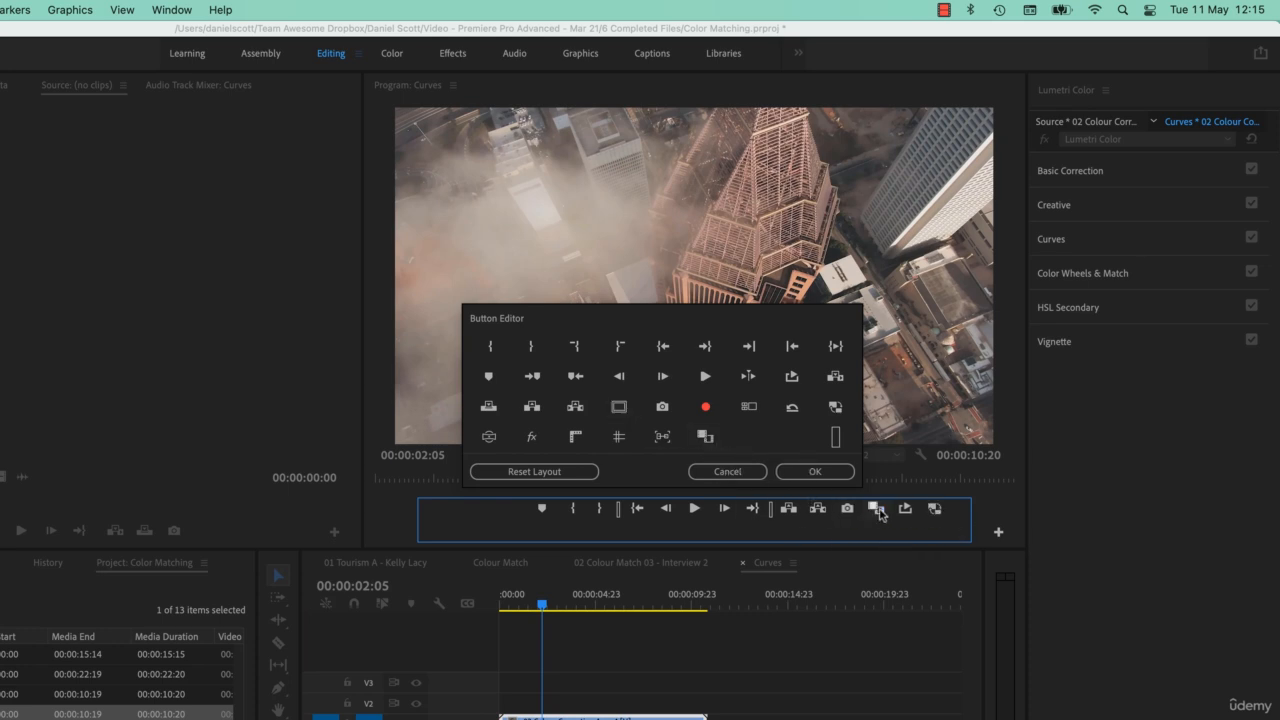
pyautogui.click(815, 471)
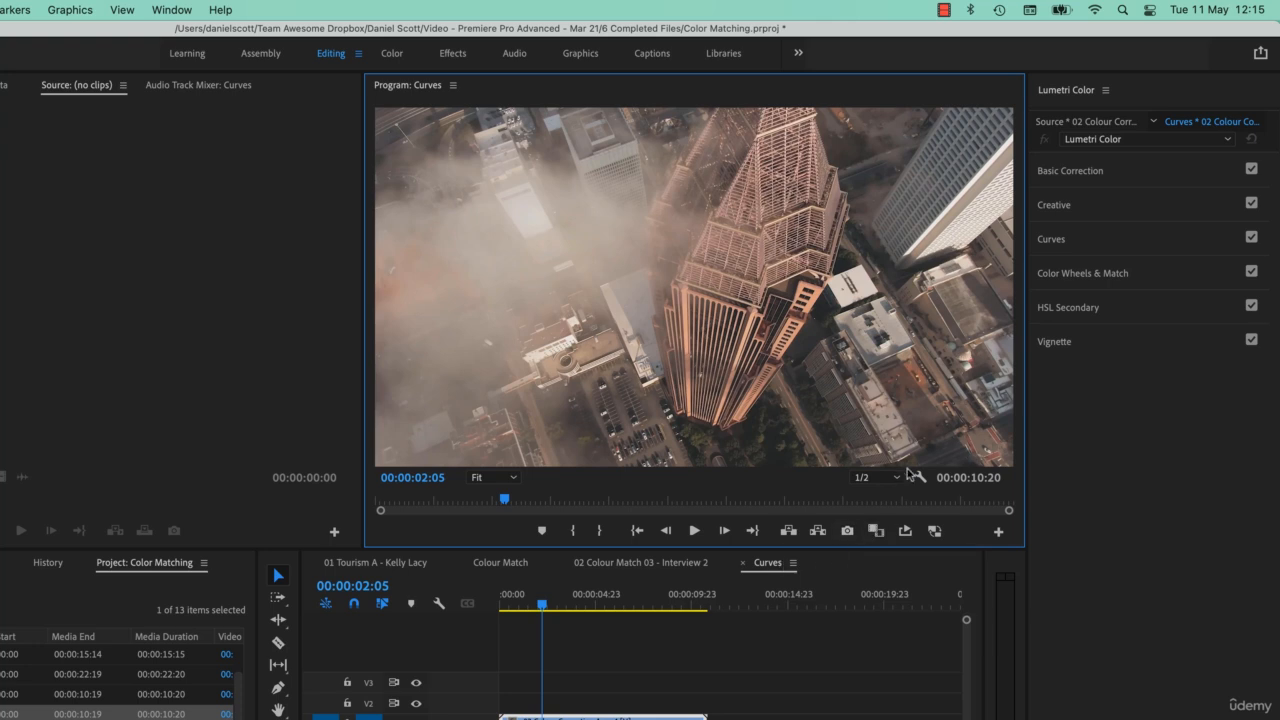
# - Set the Program Monitor playback resolution to Full and enlarge the monitor panel
pyautogui.click(880, 477)
pyautogui.click(872, 484)
pyautogui.moveTo(362, 550); pyautogui.dragTo(277, 641)
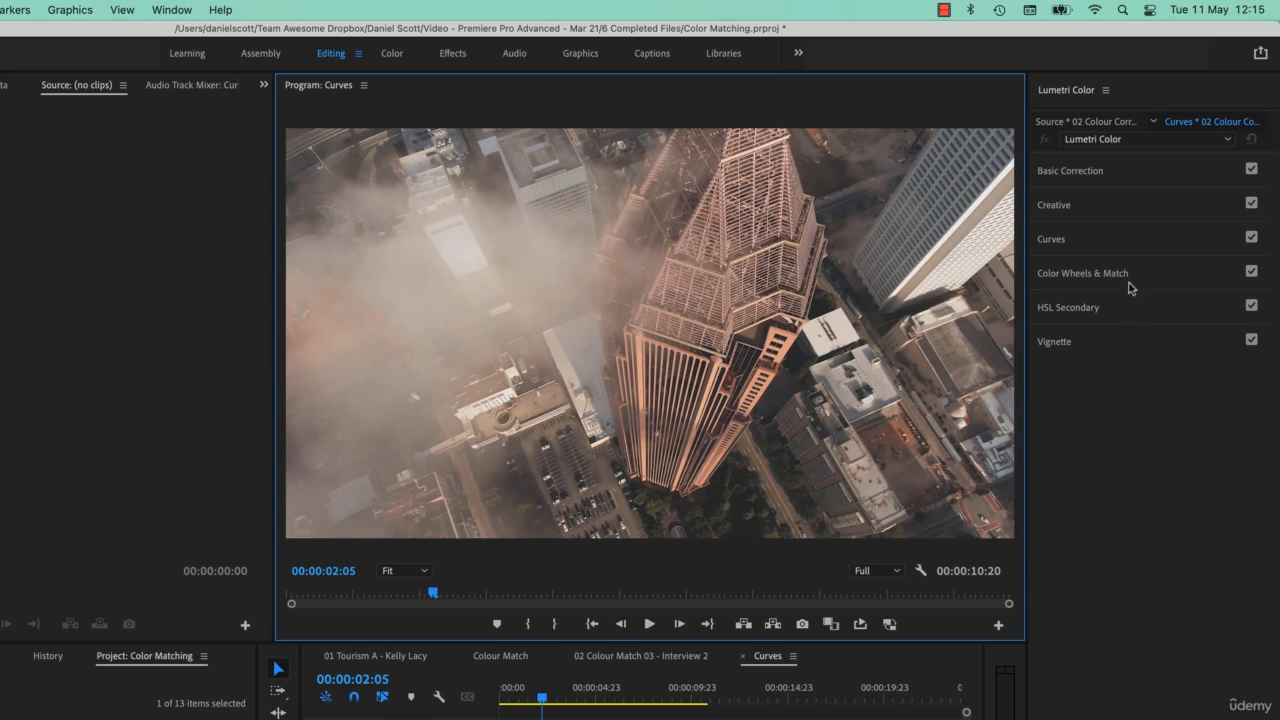
# - Expand the Lumetri RGB Curves, bend an S-curve on the white curve, and toggle it off and on to compare
pyautogui.click(1140, 245)
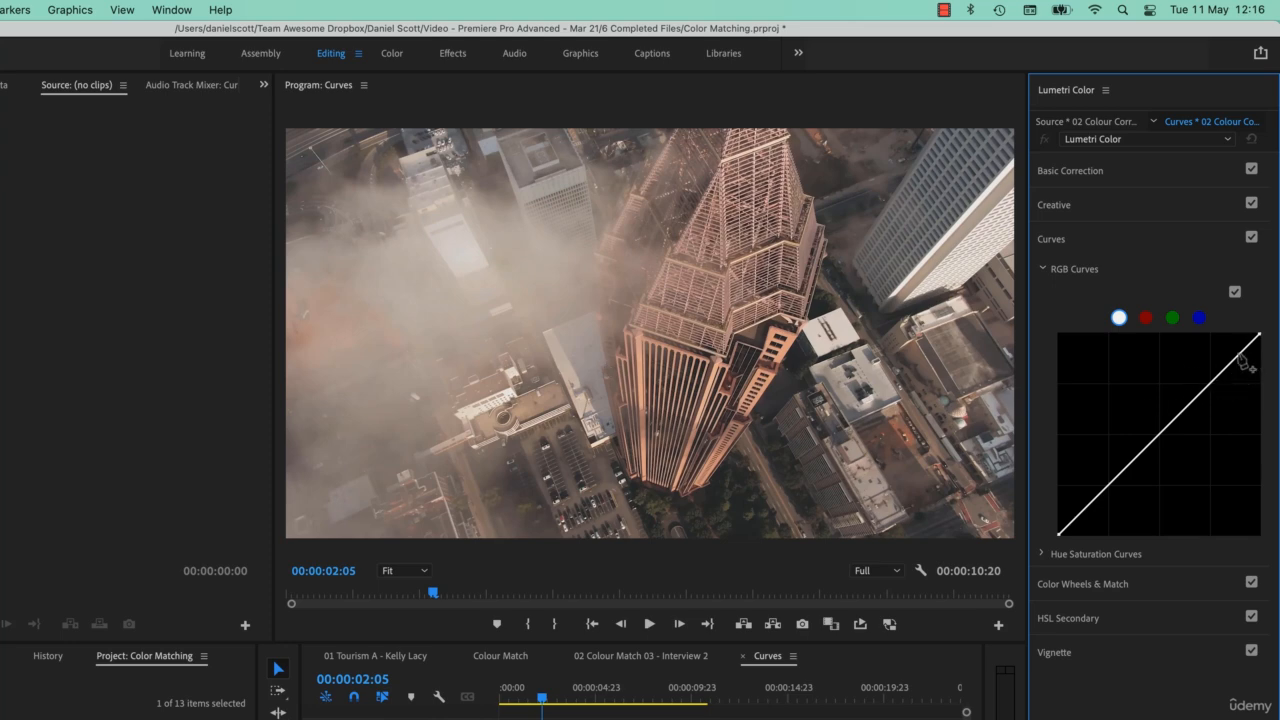
pyautogui.moveTo(1239, 357); pyautogui.dragTo(1234, 345)
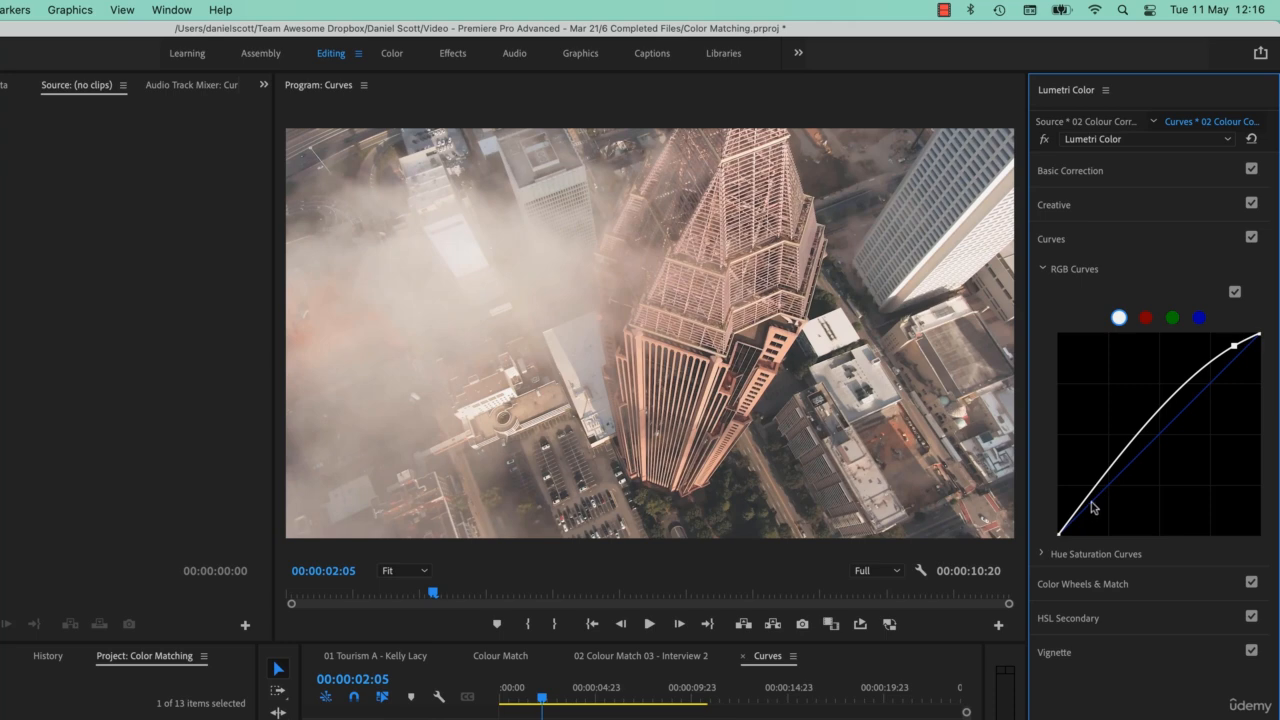
pyautogui.moveTo(1092, 507); pyautogui.dragTo(1097, 513)
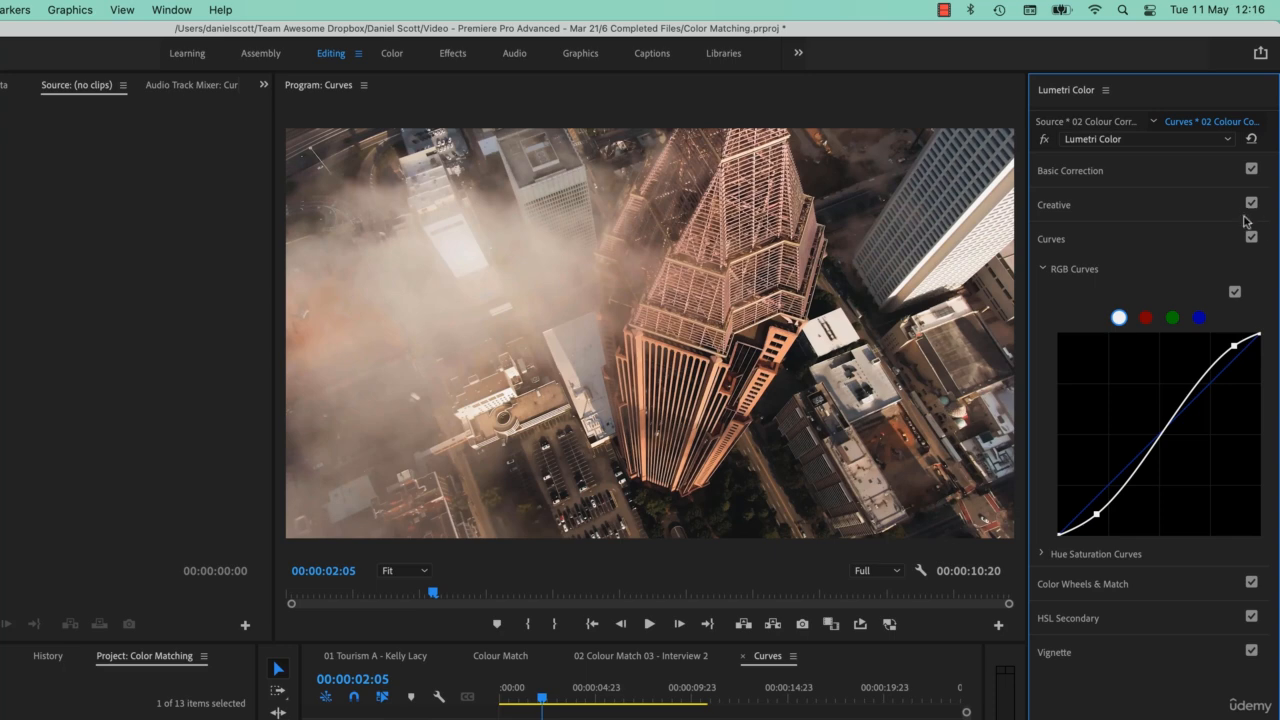
pyautogui.click(1236, 292)
pyautogui.click(1236, 292)
# - Reset the curve, bend it into an extreme wave with two points, and reset it again
pyautogui.doubleClick(1214, 462)
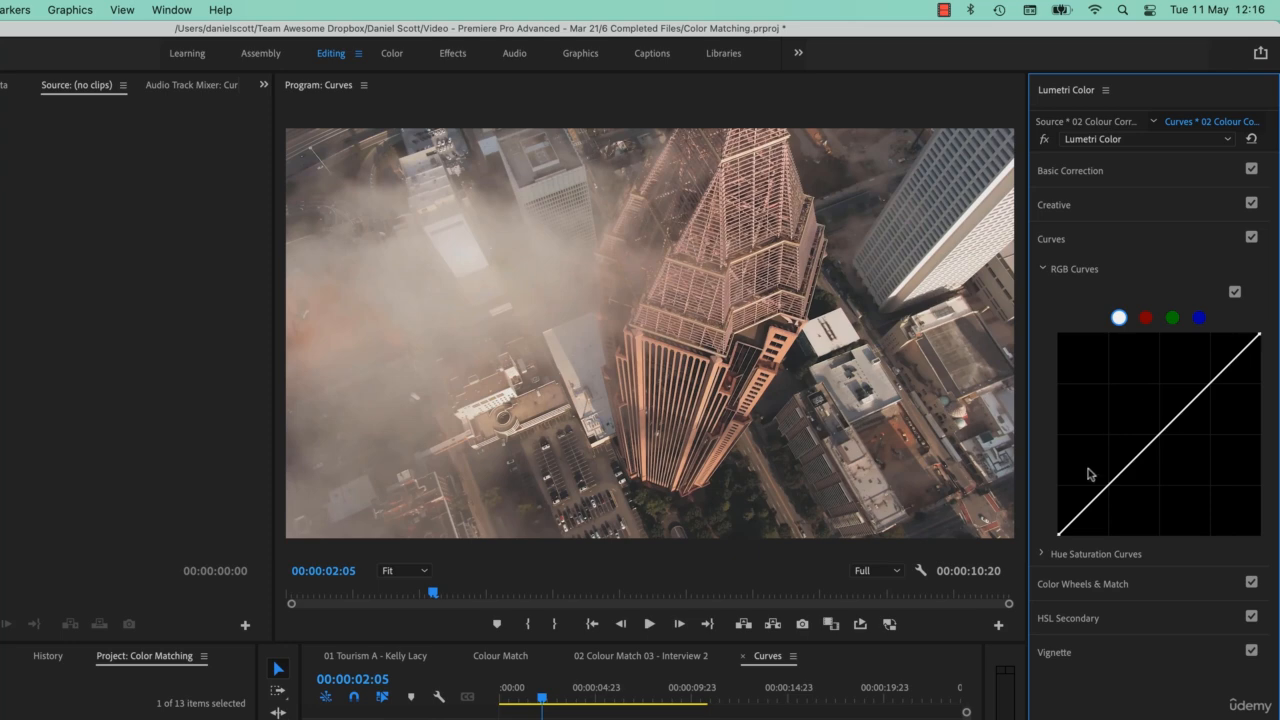
pyautogui.click(1206, 395)
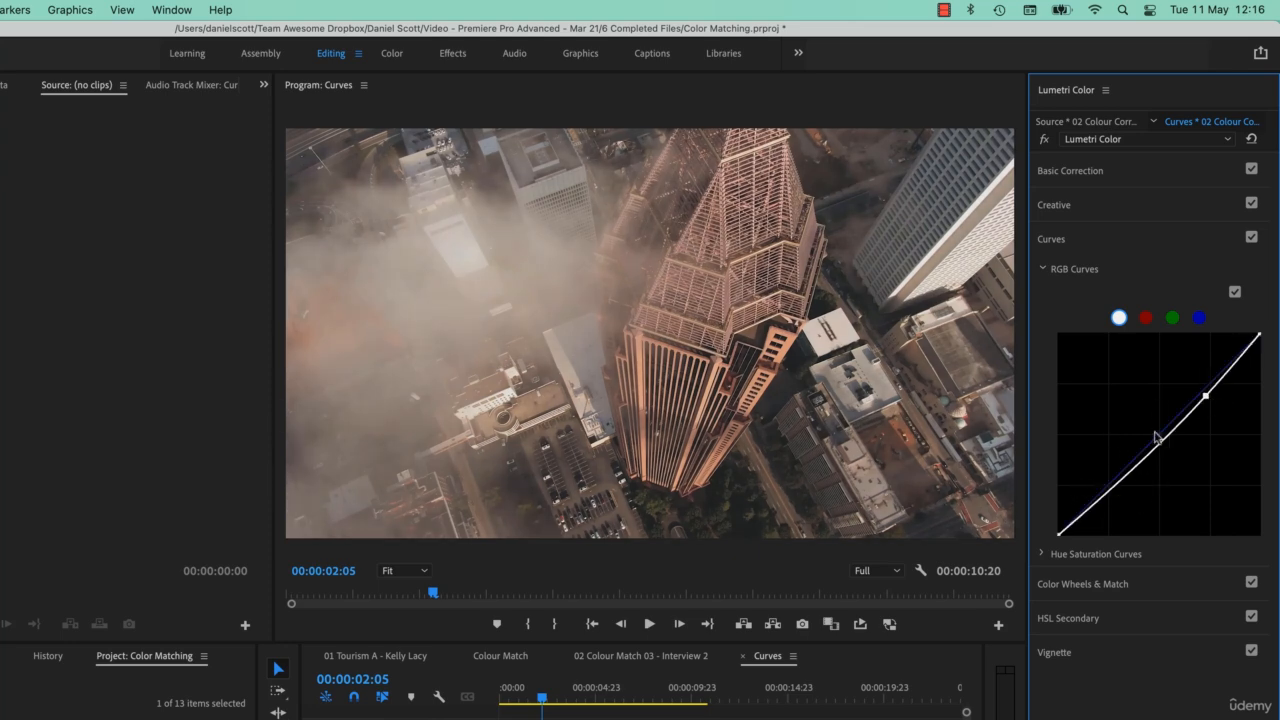
pyautogui.moveTo(1143, 457); pyautogui.dragTo(1120, 487)
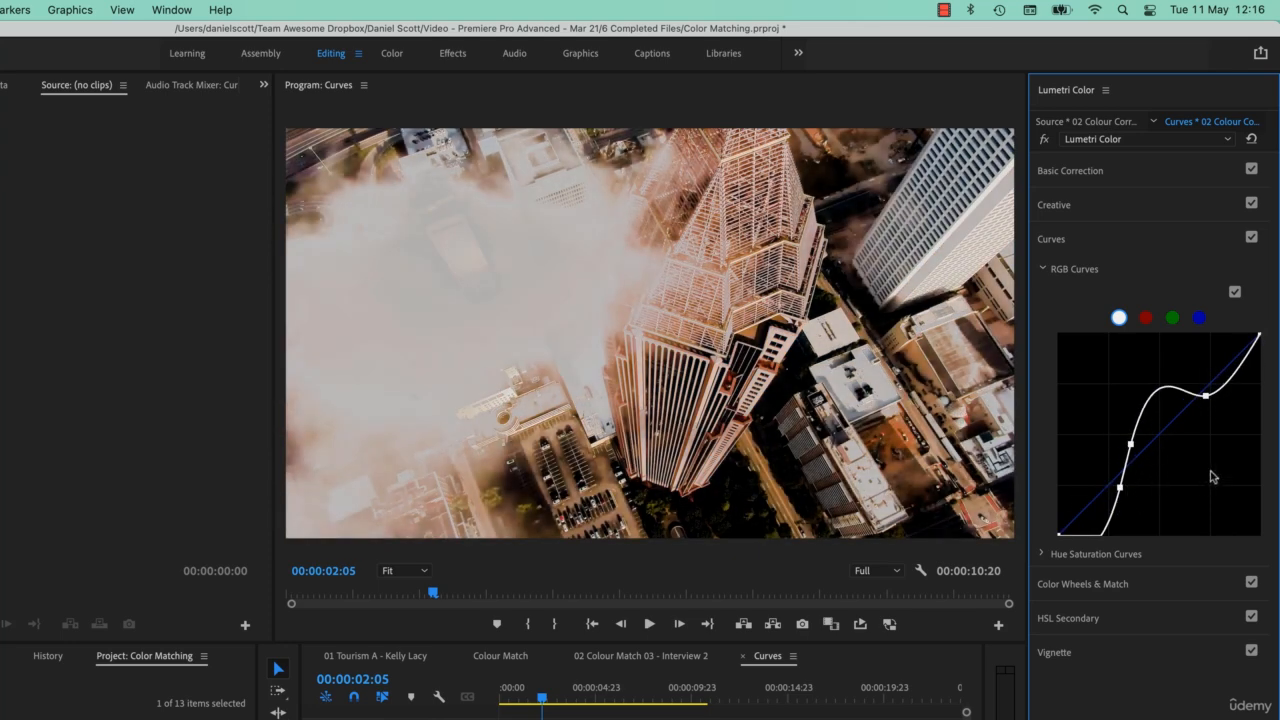
pyautogui.doubleClick(1206, 477)
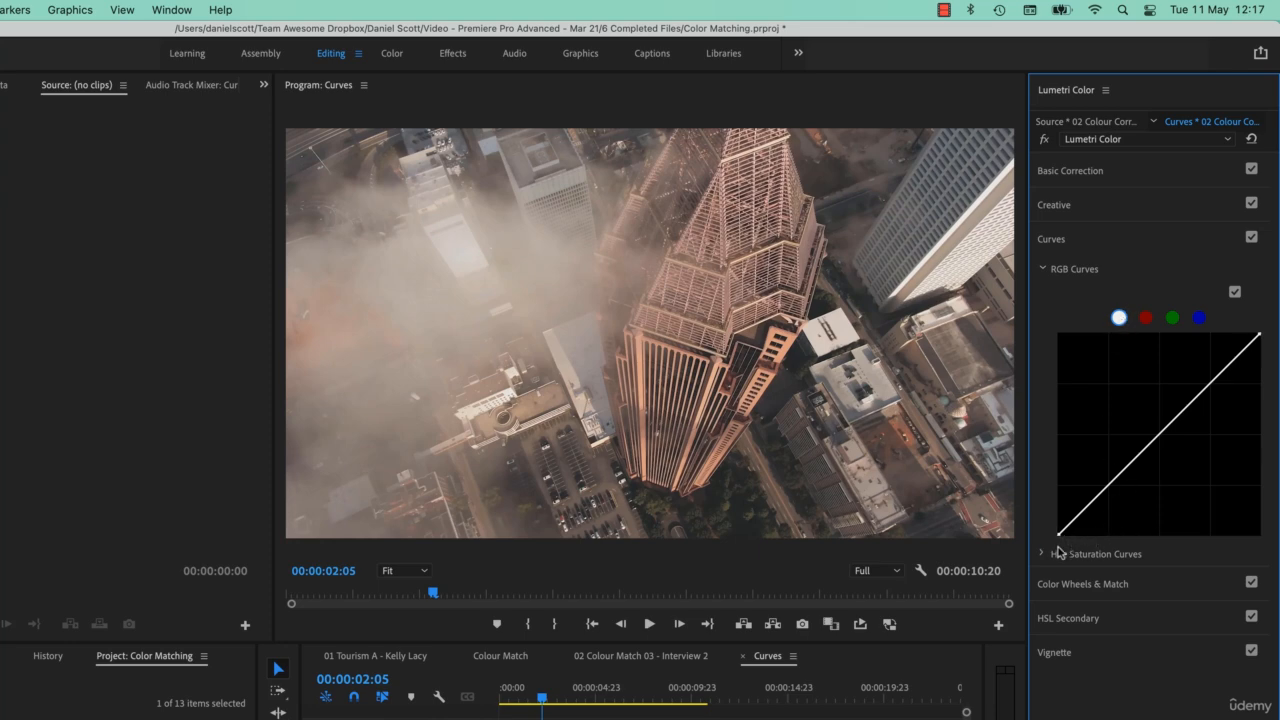
# - Experiment with the black point, shadows, highlights and midtones on the white curve, undoing the black point change
pyautogui.moveTo(1070, 534); pyautogui.dragTo(1072, 541)
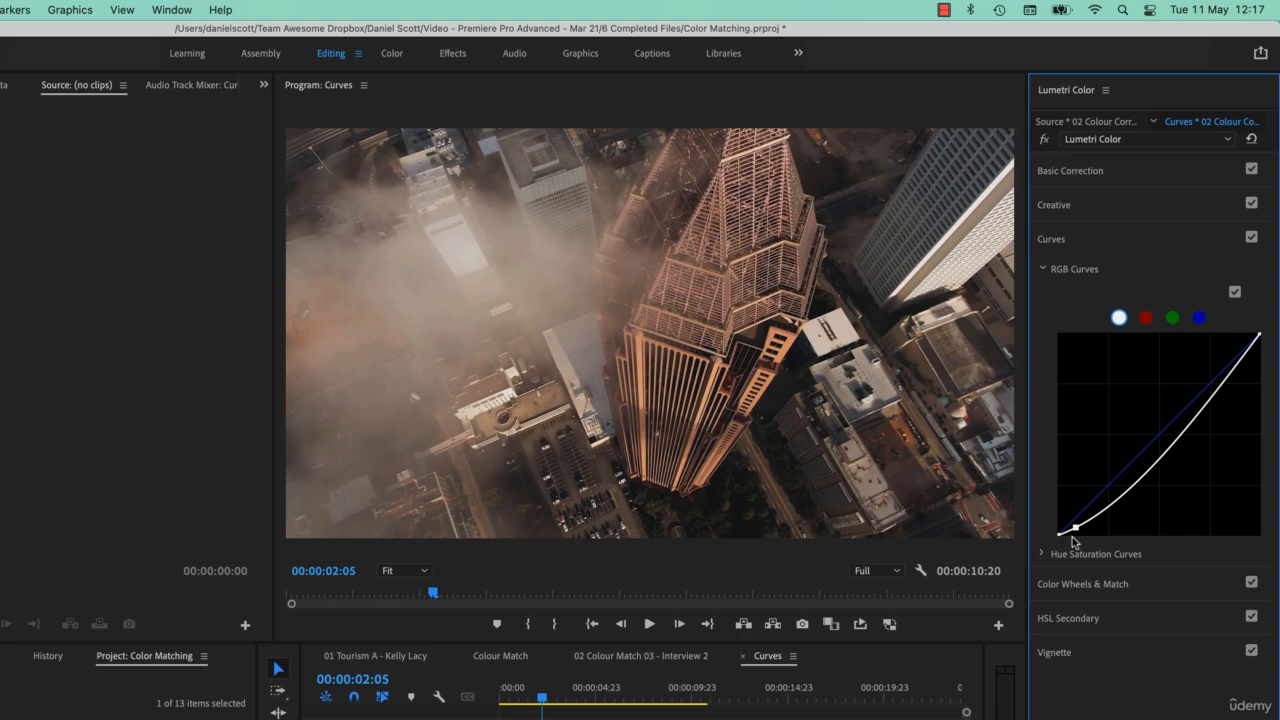
pyautogui.press('super+z')
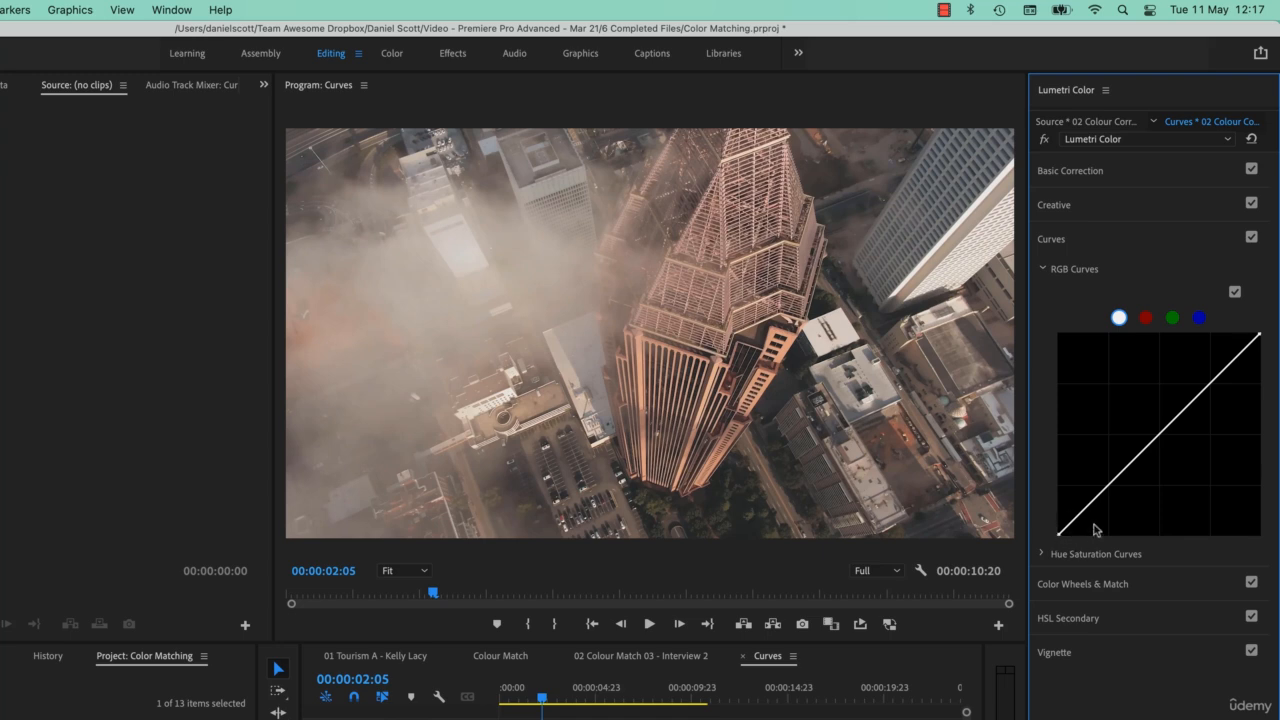
pyautogui.moveTo(1078, 517); pyautogui.dragTo(1076, 524)
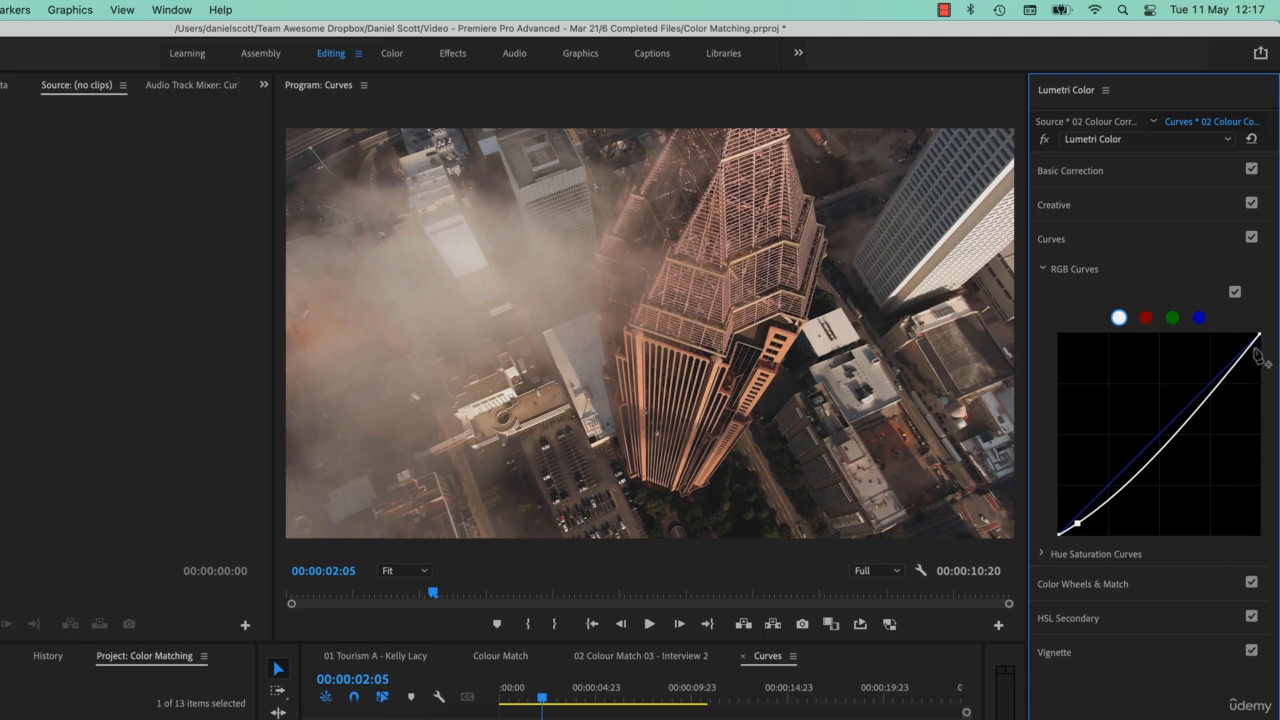
pyautogui.moveTo(1246, 358); pyautogui.dragTo(1243, 346)
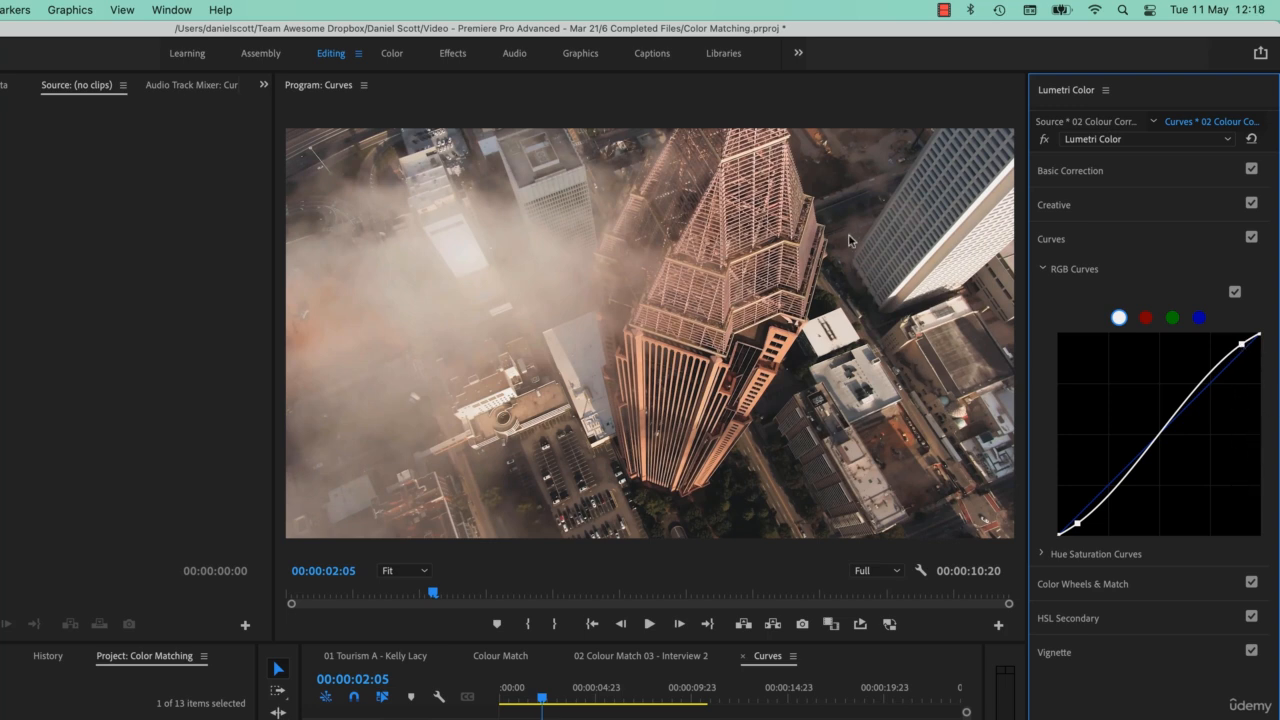
pyautogui.moveTo(1242, 345); pyautogui.dragTo(1245, 353)
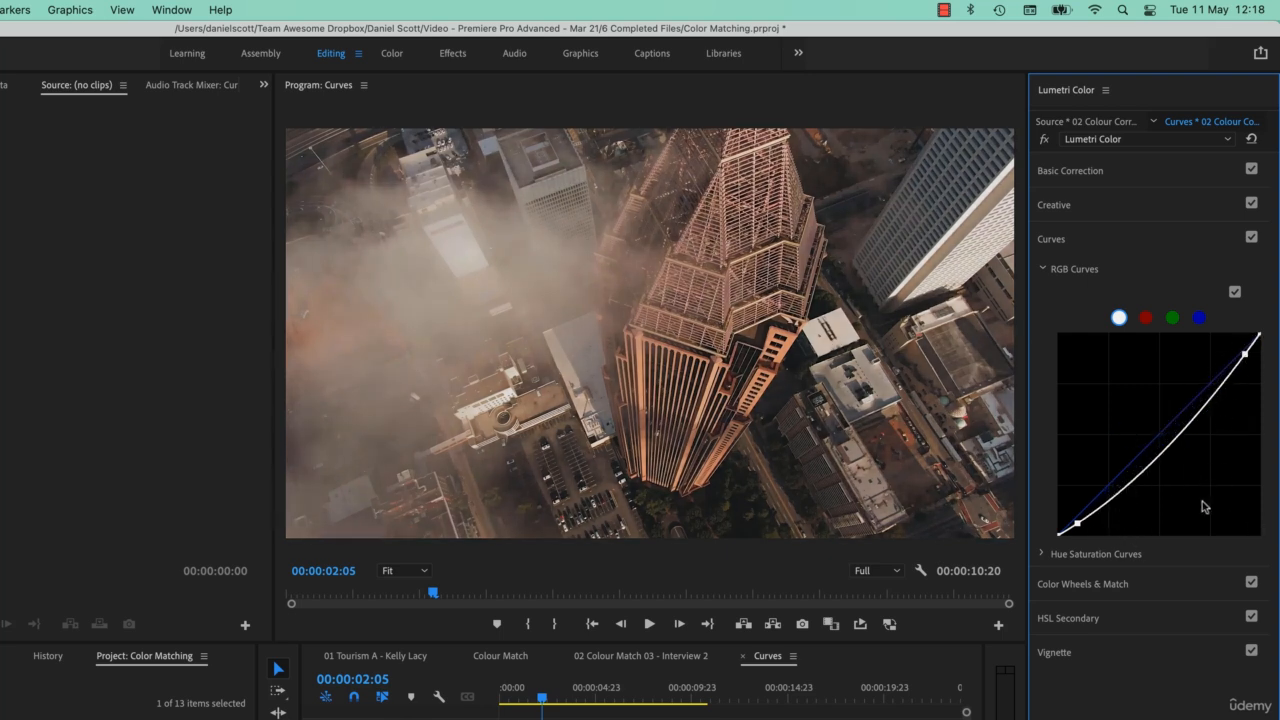
pyautogui.moveTo(1162, 453); pyautogui.dragTo(1161, 428)
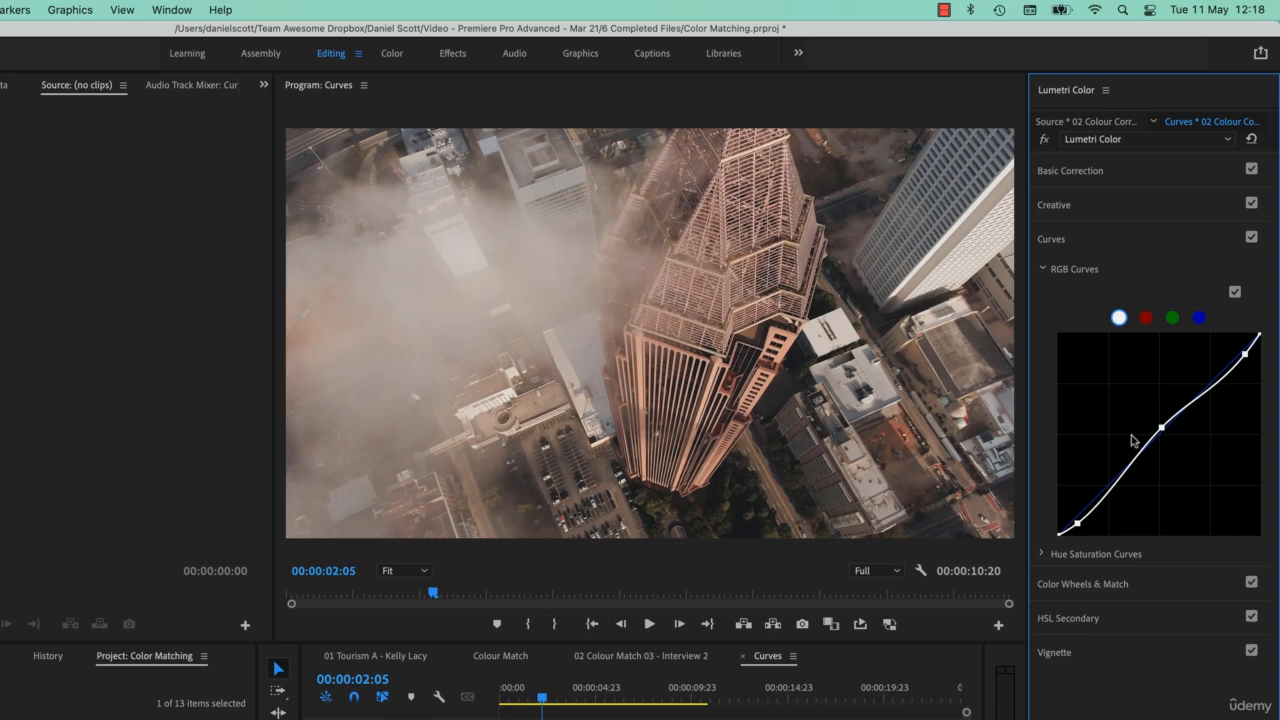
# - Reset the white curve and build a gentle S-curve by lowering the shadows and raising the highlights
pyautogui.doubleClick(1191, 448)
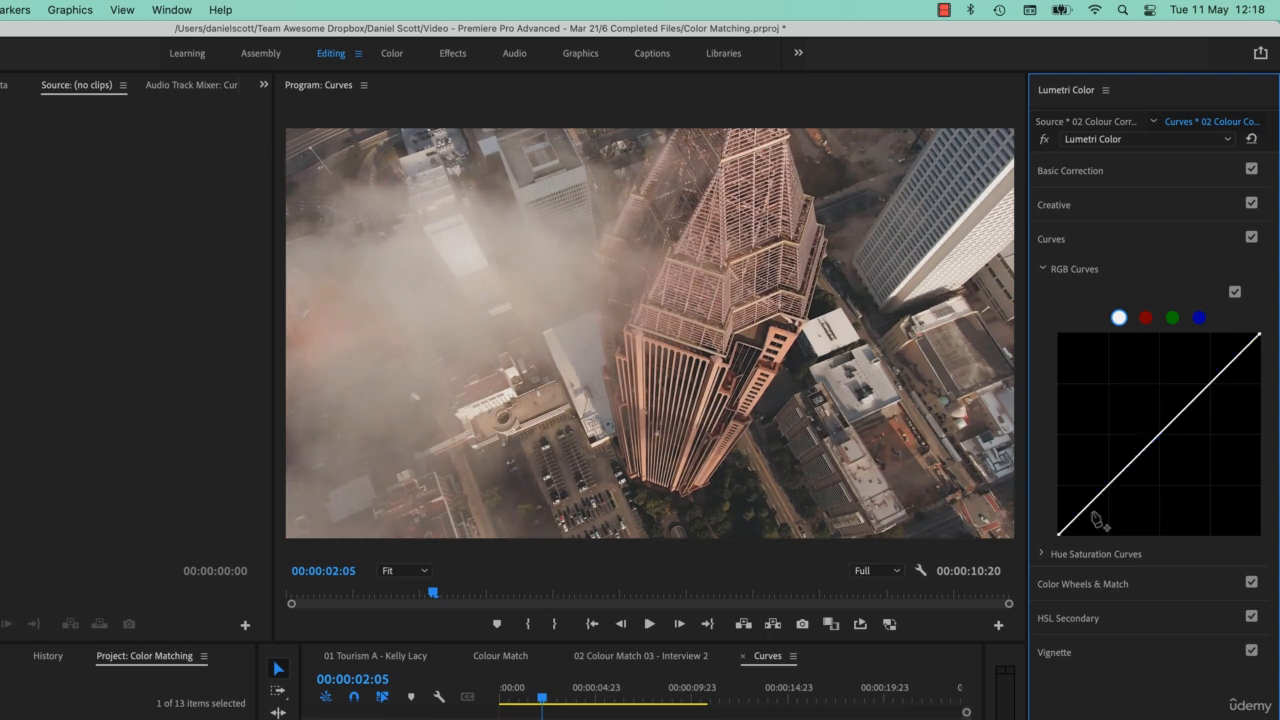
pyautogui.moveTo(1078, 517); pyautogui.dragTo(1080, 520)
pyautogui.moveTo(1241, 354); pyautogui.dragTo(1243, 348)
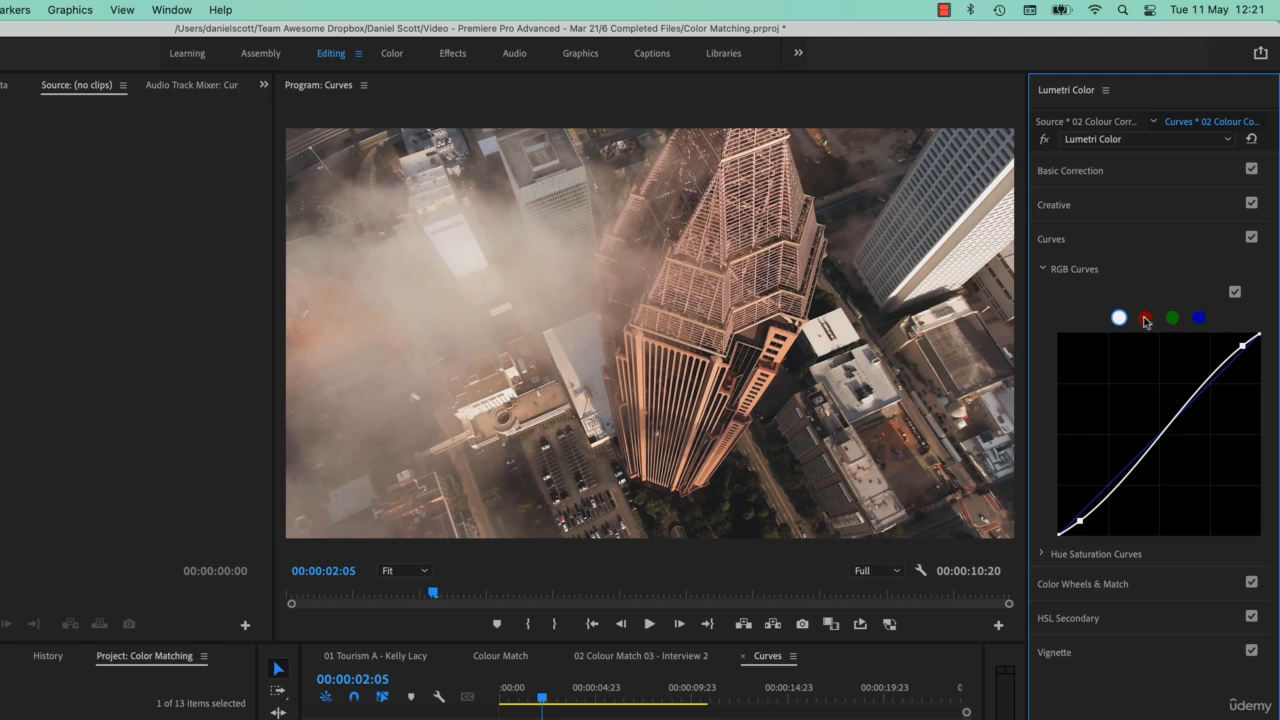
# - Inspect the red, green and blue channel curves and return to the white curve
pyautogui.click(1146, 318)
pyautogui.click(1172, 318)
pyautogui.click(1199, 318)
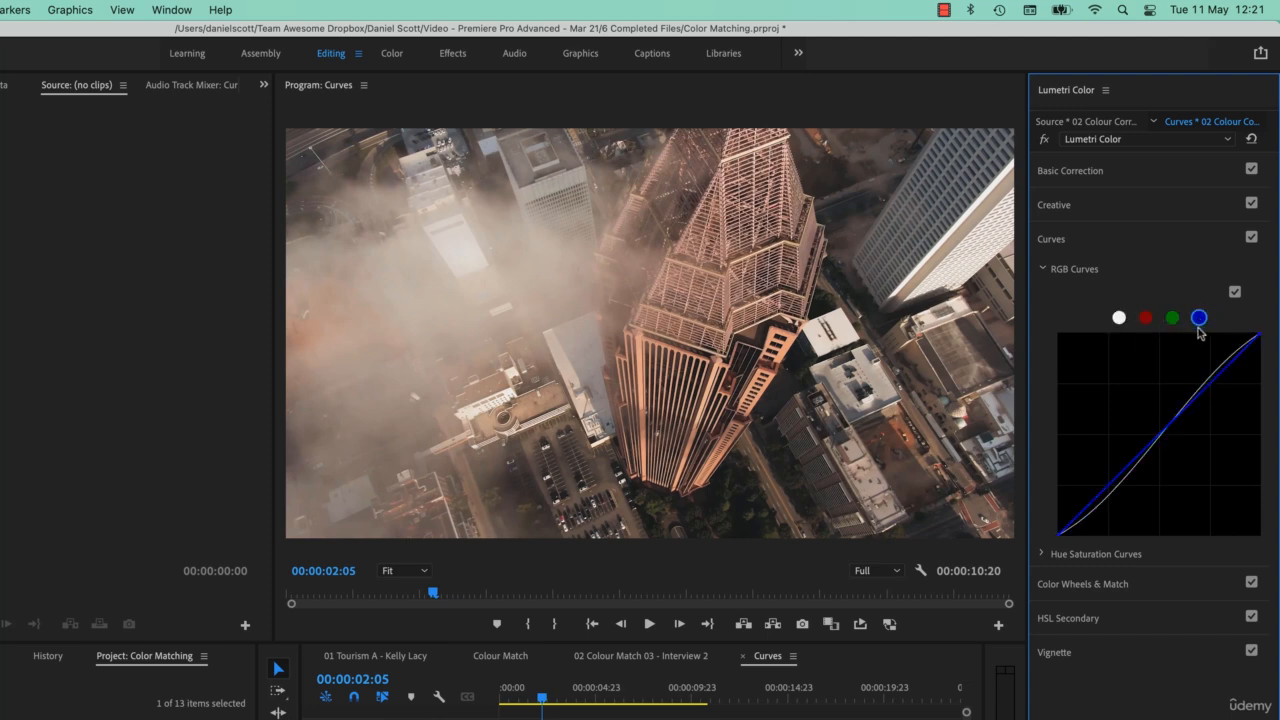
pyautogui.click(1146, 318)
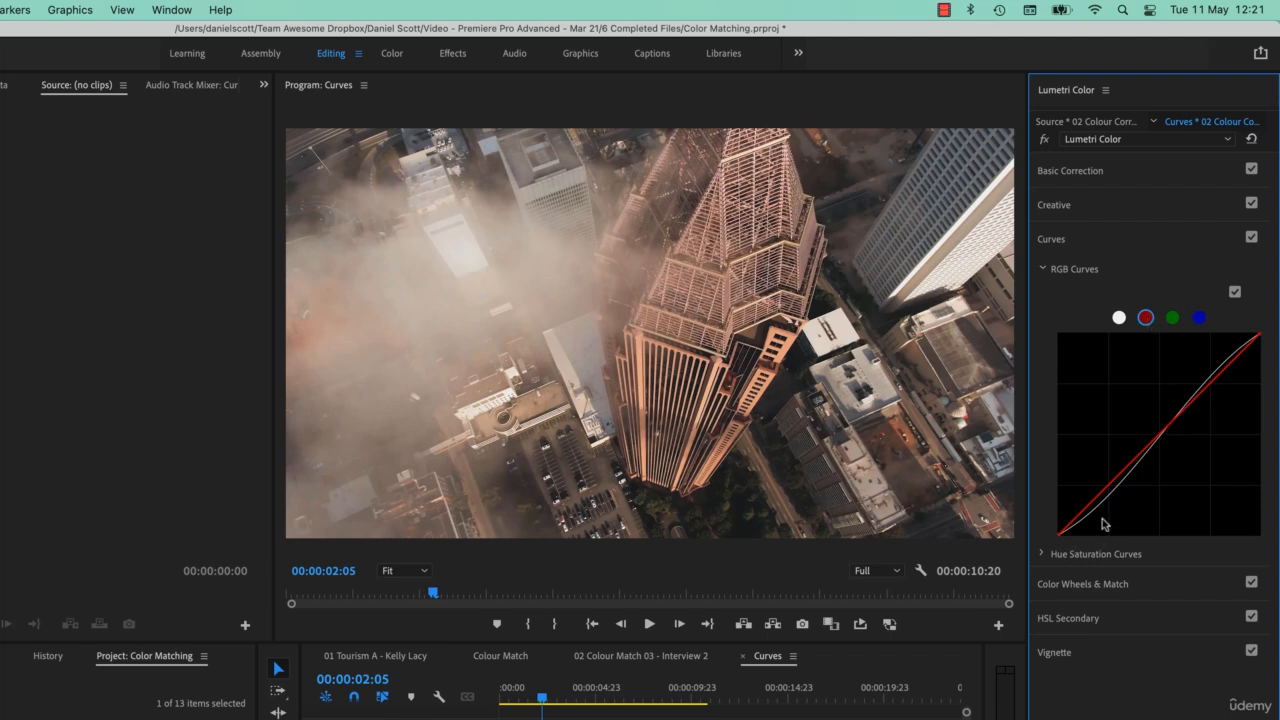
pyautogui.click(1119, 318)
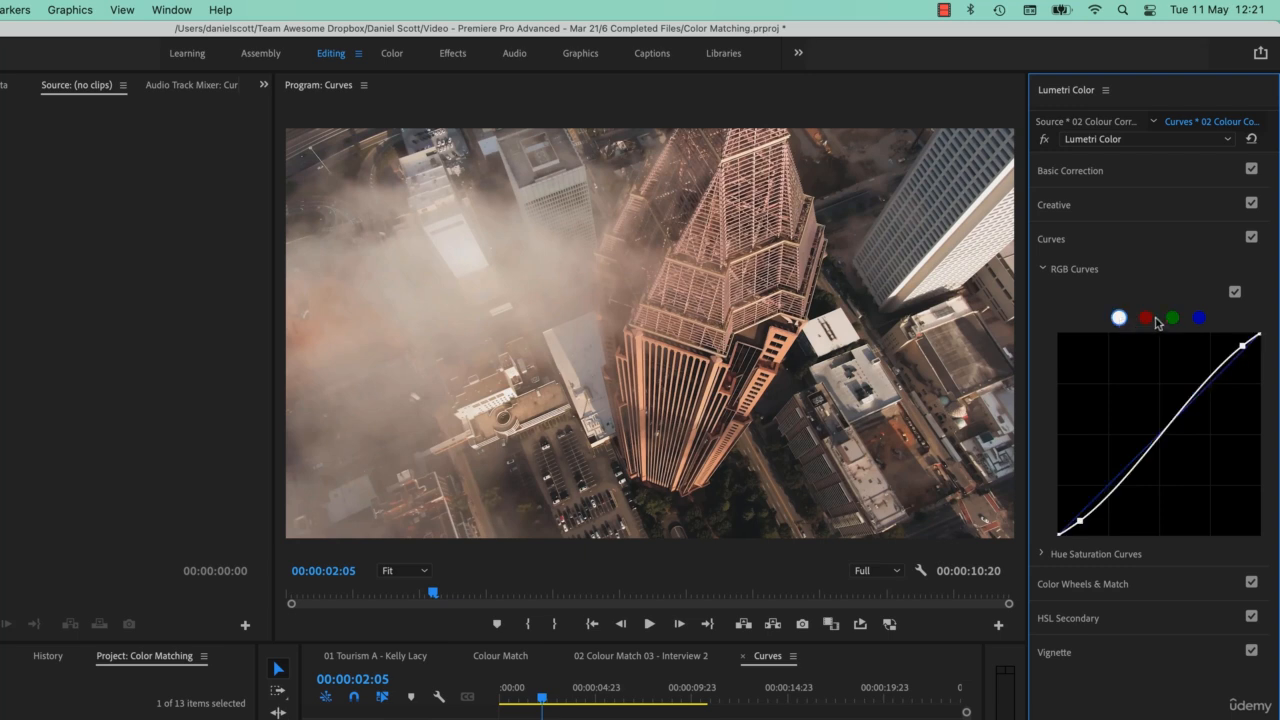
# - Pull the middle of the red channel curve slightly down, then switch back to the white curve
pyautogui.click(1146, 318)
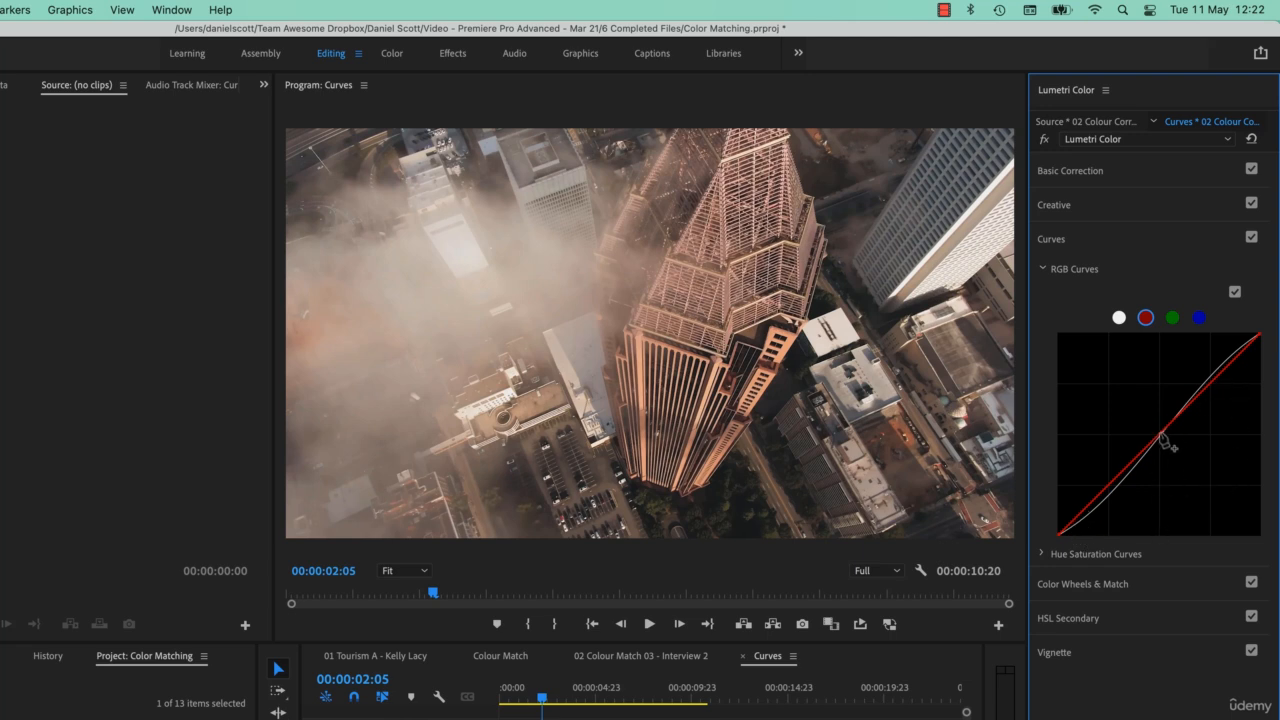
pyautogui.moveTo(1162, 437)
pyautogui.mouseDown()
pyautogui.moveTo(1157, 390)
pyautogui.moveTo(1163, 455)
pyautogui.moveTo(1168, 374)
pyautogui.moveTo(1161, 479)
pyautogui.moveTo(1158, 446)
pyautogui.mouseUp()
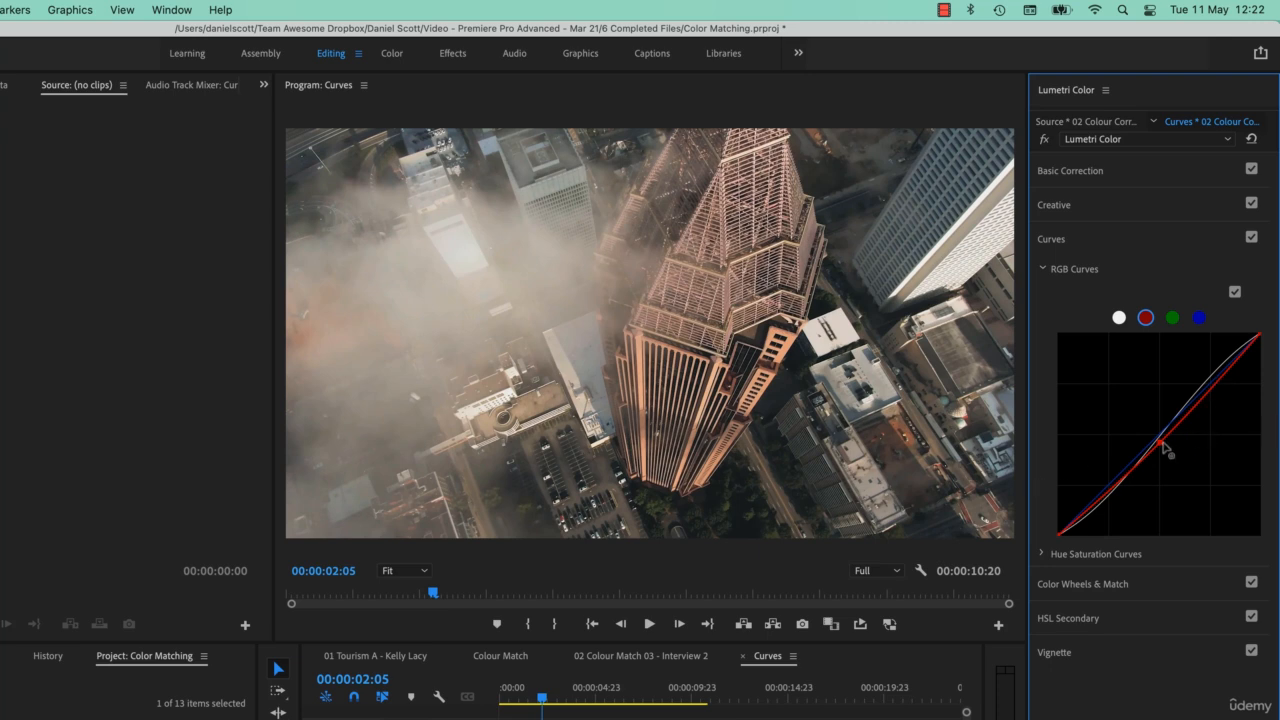
pyautogui.moveTo(1161, 442); pyautogui.dragTo(1162, 444)
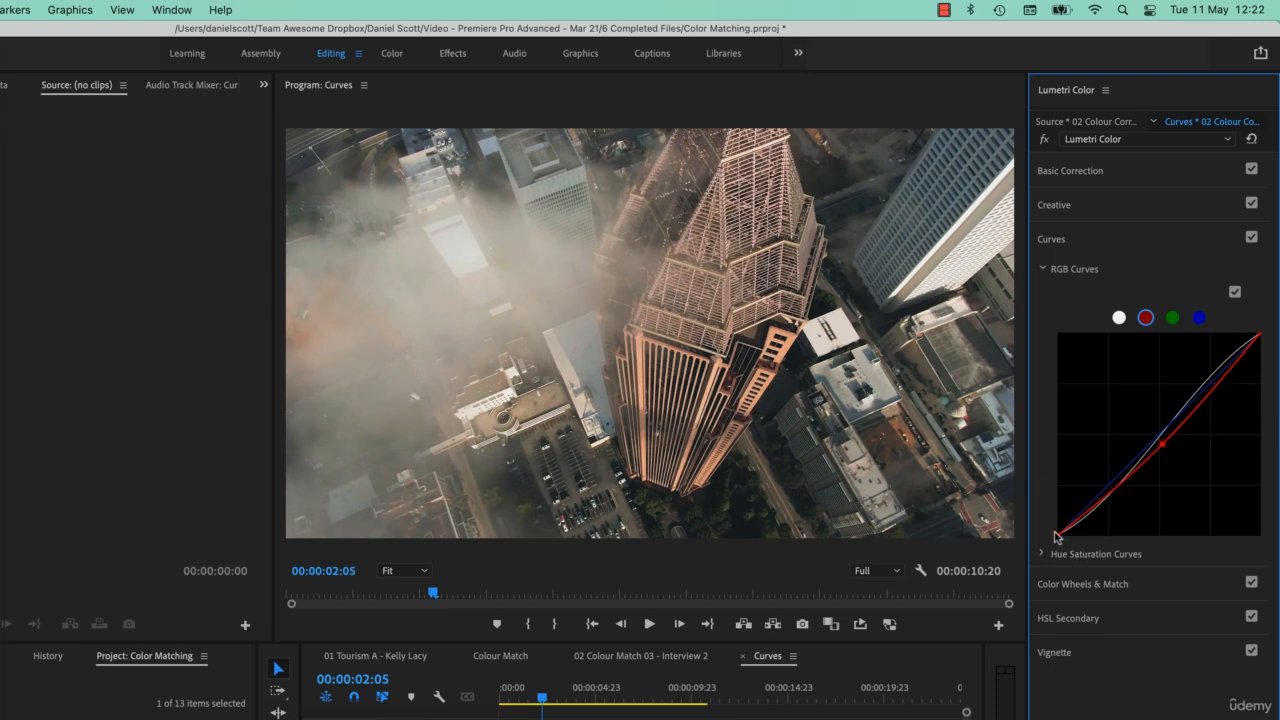
pyautogui.click(1119, 319)
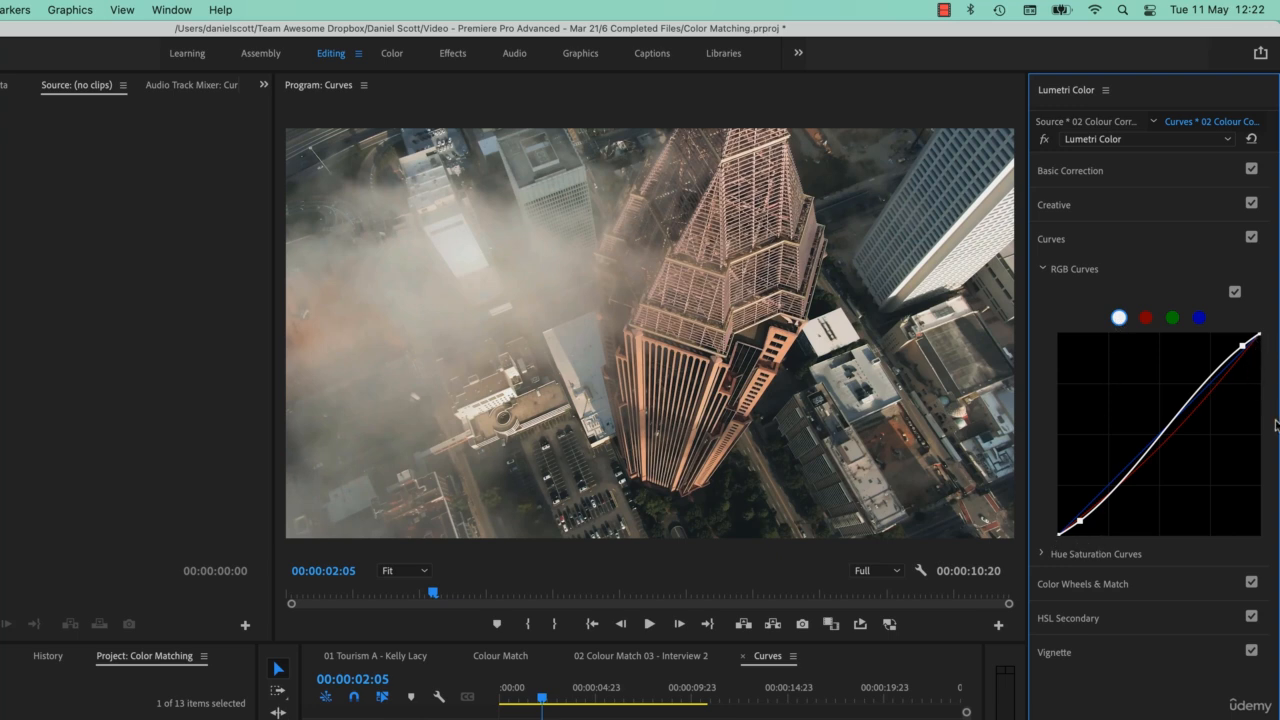
# - Switch to the red channel and nudge the top and bottom endpoints of its curve
pyautogui.click(1146, 318)
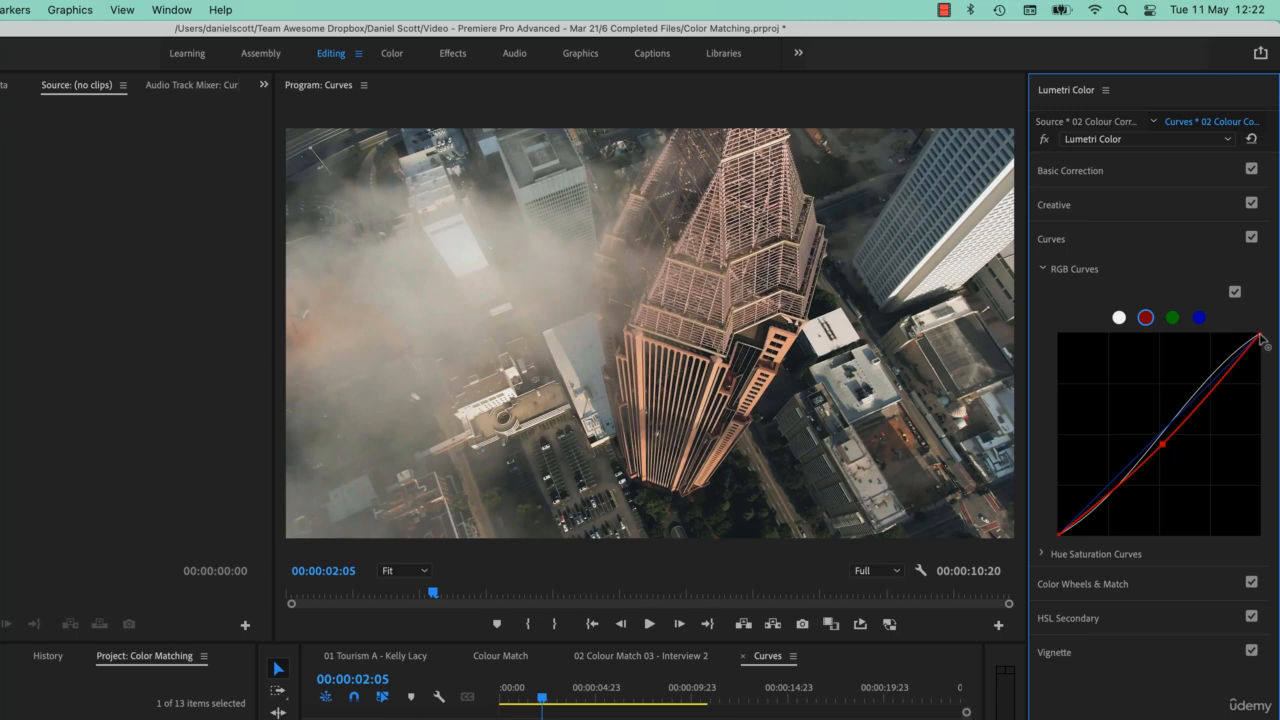
pyautogui.moveTo(1261, 337)
pyautogui.mouseDown()
pyautogui.moveTo(1264, 400)
pyautogui.moveTo(1277, 342)
pyautogui.mouseUp()
pyautogui.moveTo(1060, 536)
pyautogui.mouseDown()
pyautogui.moveTo(1055, 484)
pyautogui.moveTo(1052, 545)
pyautogui.moveTo(1133, 550)
pyautogui.moveTo(1057, 554)
pyautogui.moveTo(1069, 556)
pyautogui.mouseUp()
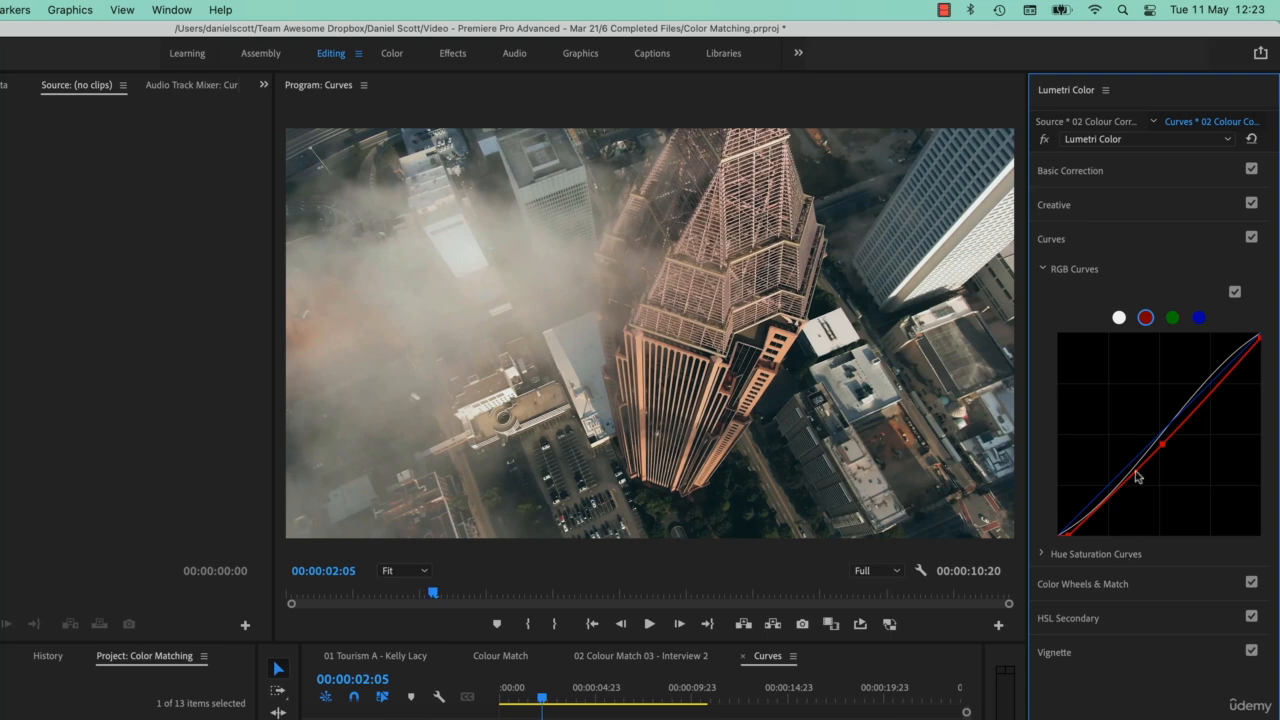
# - Nudge the middle of the green channel curve and then the blue channel curve slightly
pyautogui.click(1172, 317)
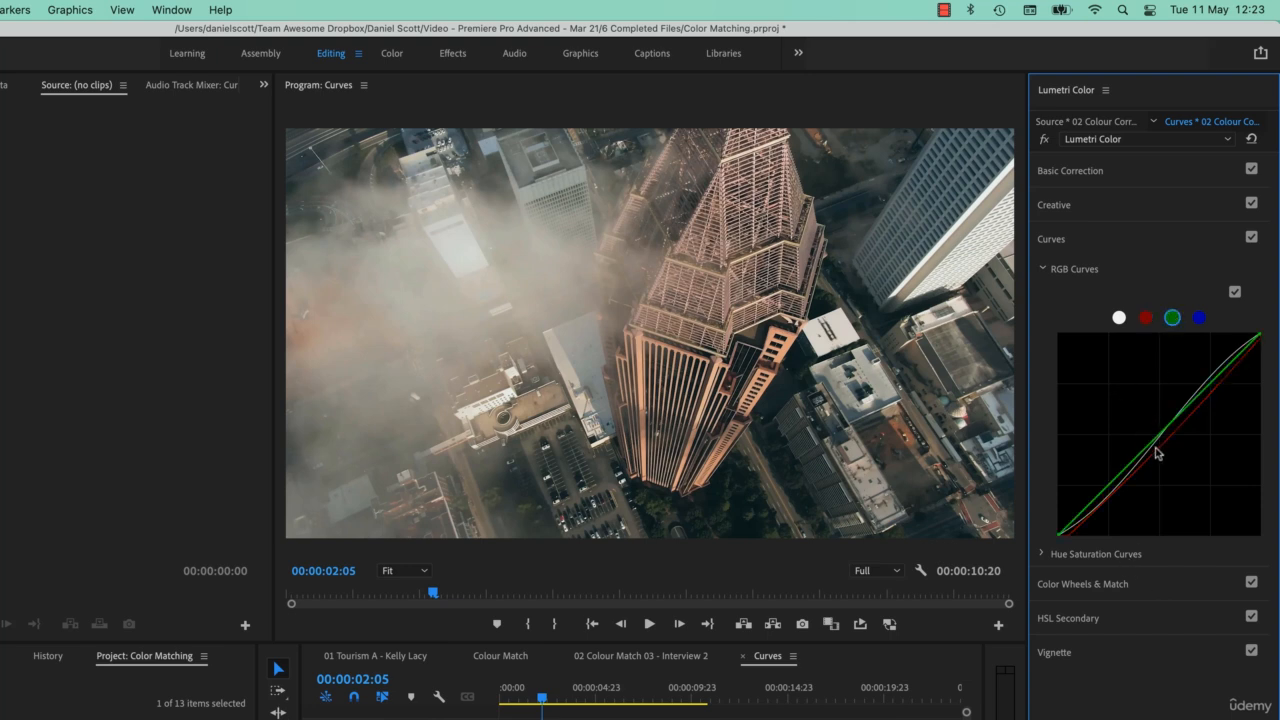
pyautogui.moveTo(1166, 437); pyautogui.dragTo(1160, 439)
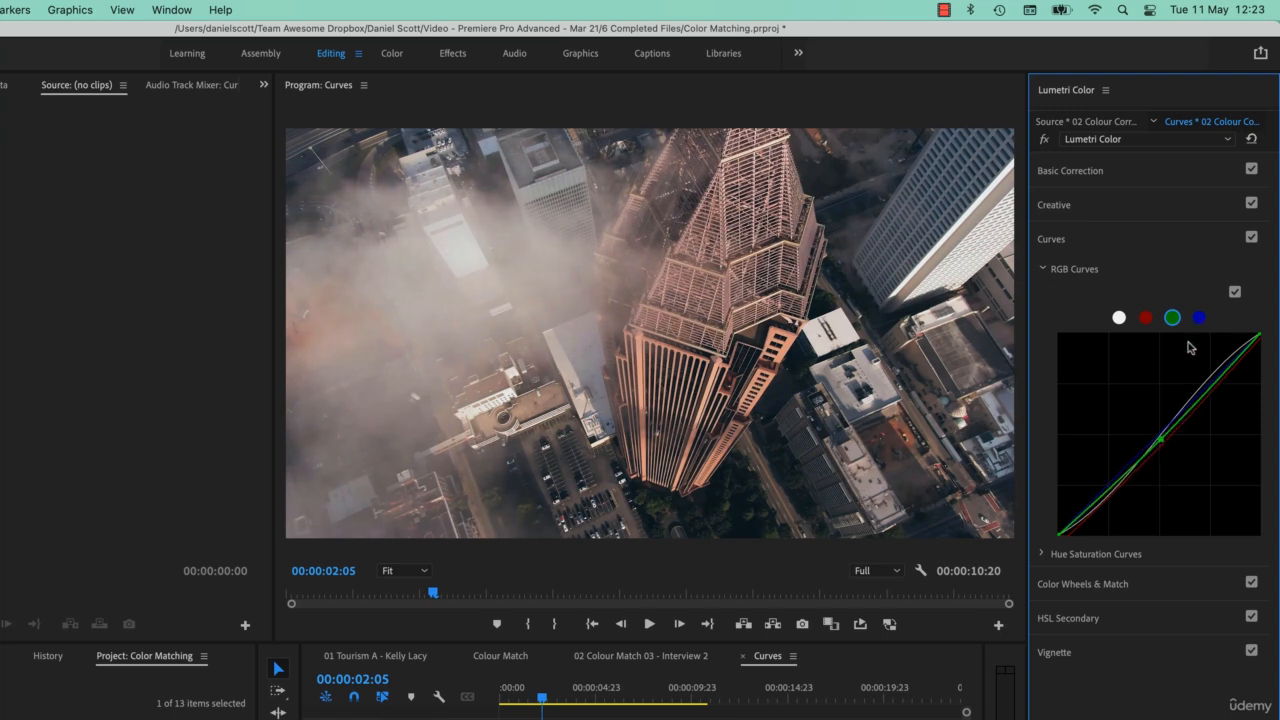
pyautogui.click(1199, 317)
pyautogui.moveTo(1166, 429); pyautogui.dragTo(1163, 429)
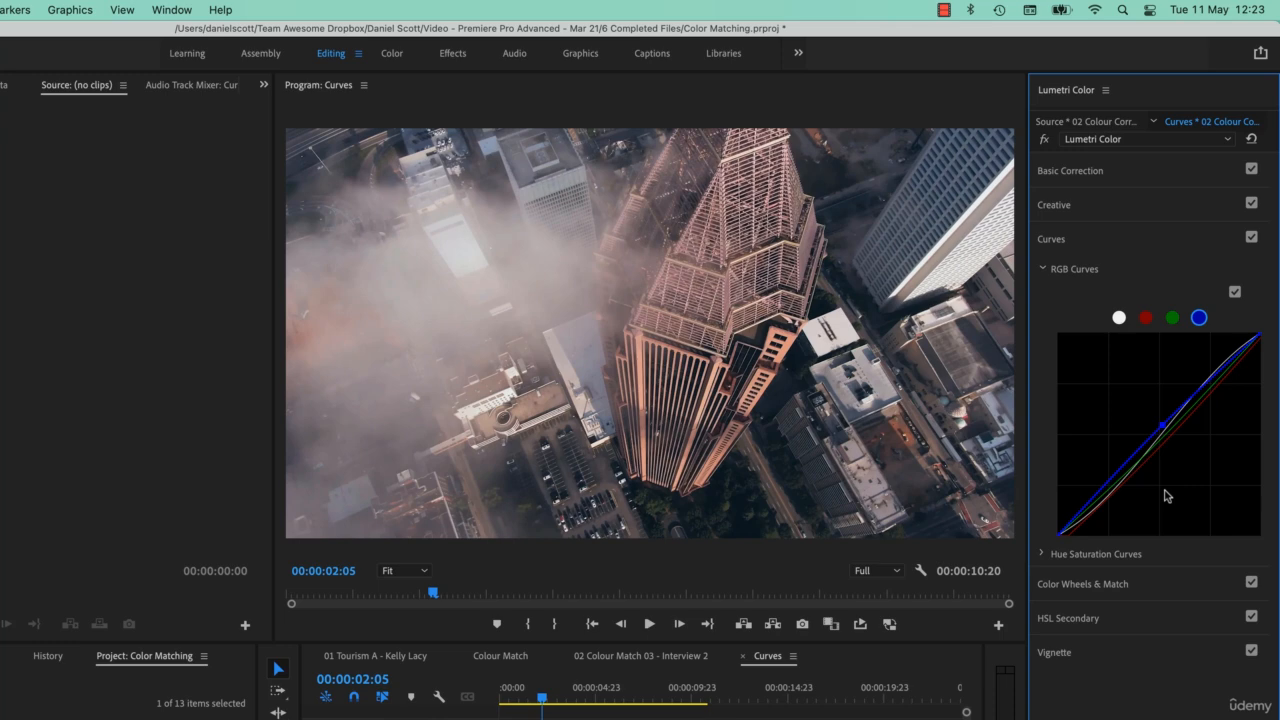
# - Toggle the Curves effect off and on to compare before and after, and return to the white curve
pyautogui.click(1251, 238)
pyautogui.click(1251, 238)
pyautogui.click(1251, 238)
pyautogui.click(1251, 238)
pyautogui.click(1119, 318)
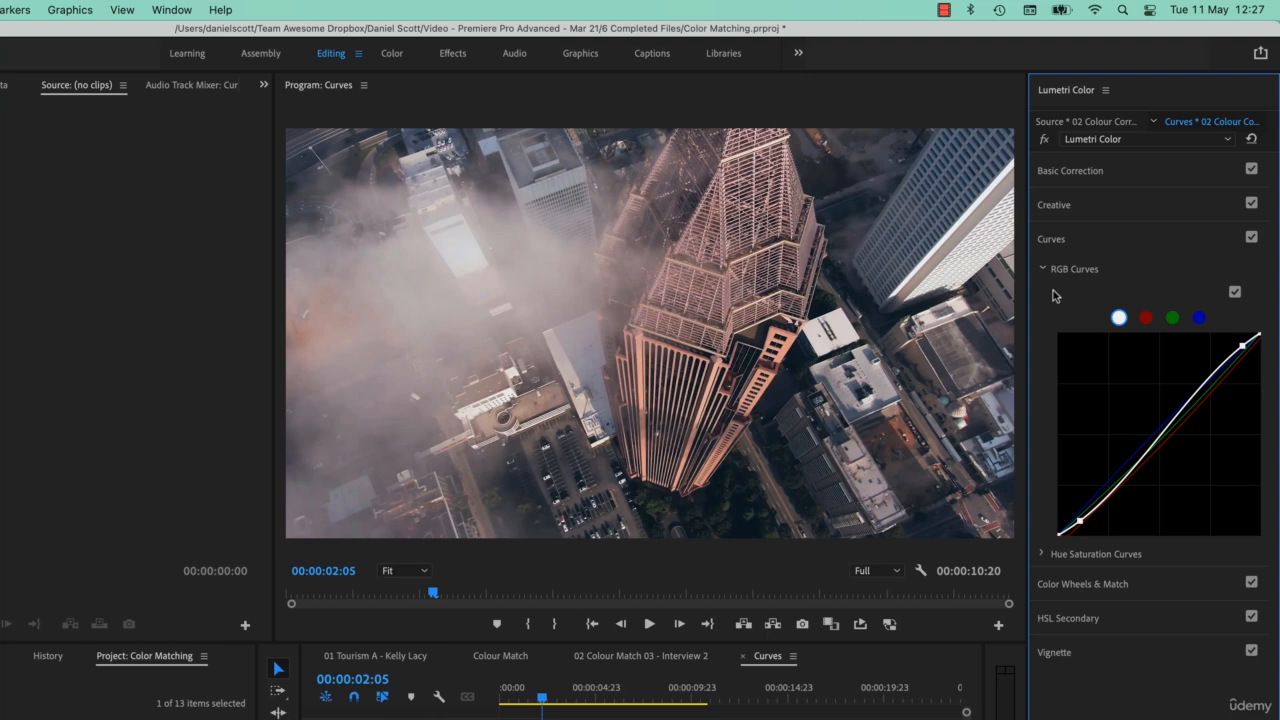
# - Browse the Basic Correction and Color Wheels & Match sections, then reopen Curves on the red channel
pyautogui.click(1092, 240)
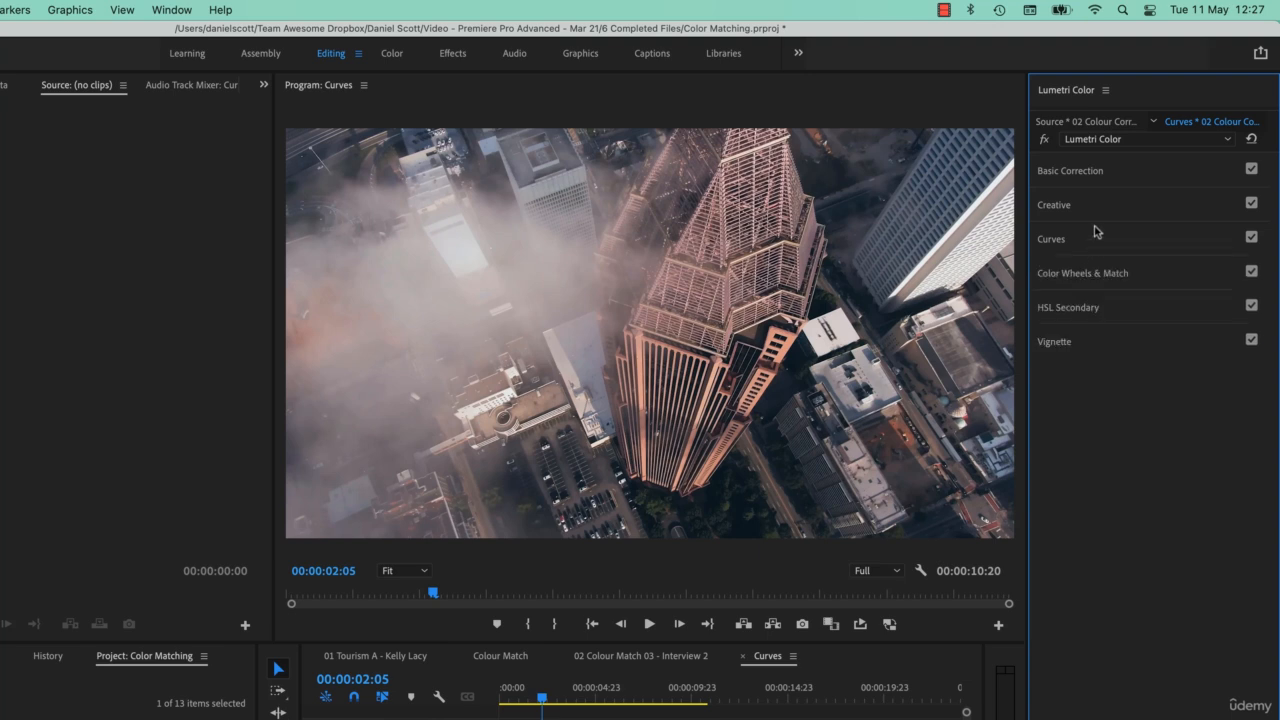
pyautogui.click(1160, 177)
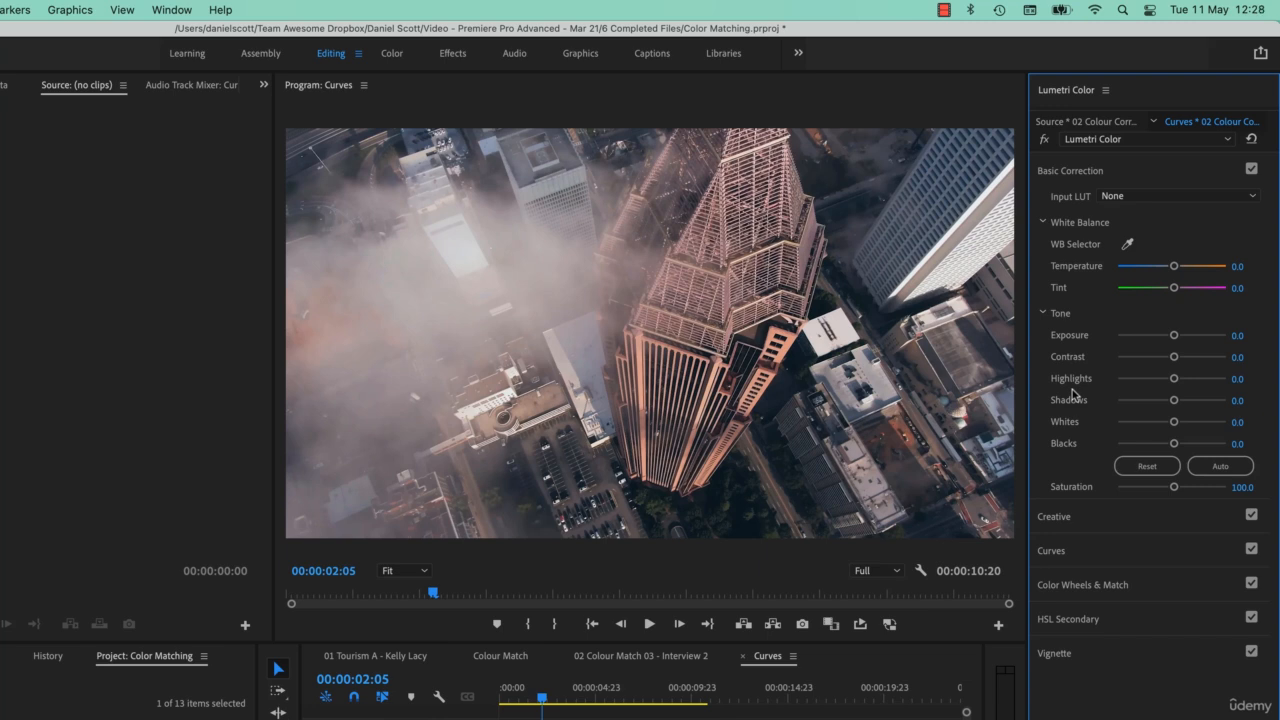
pyautogui.click(1166, 583)
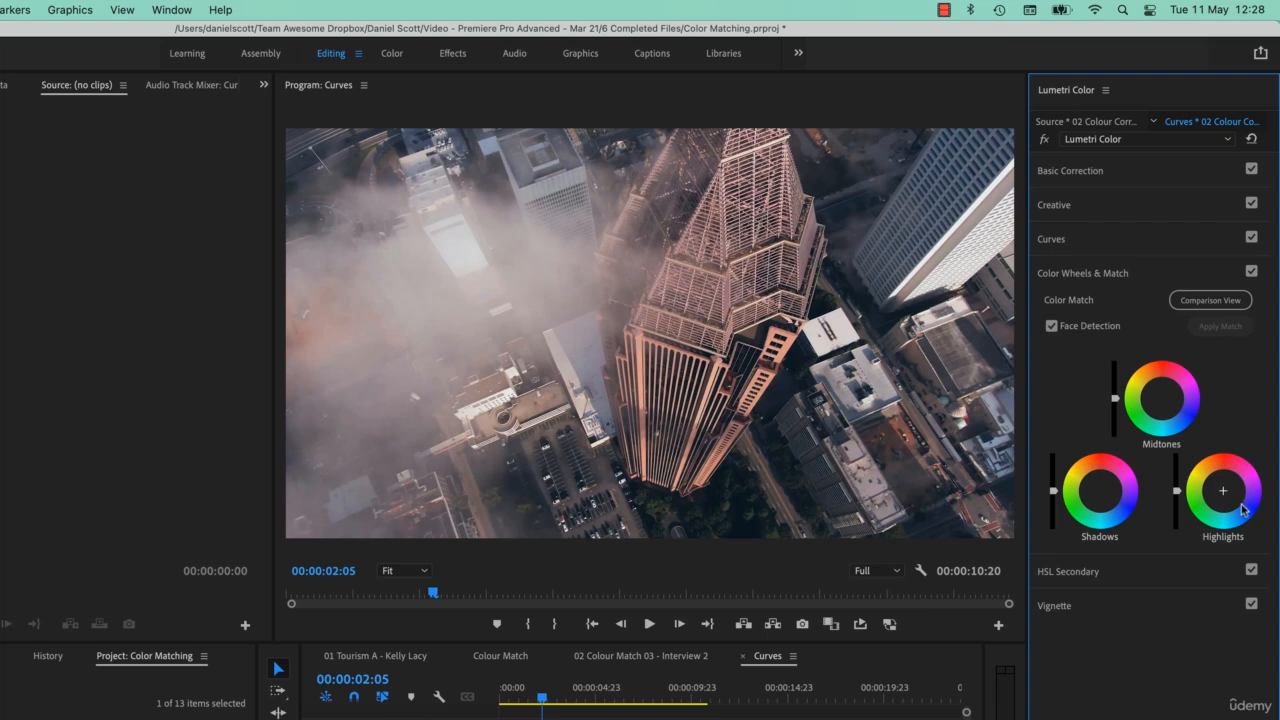
pyautogui.click(1096, 234)
pyautogui.click(1146, 318)
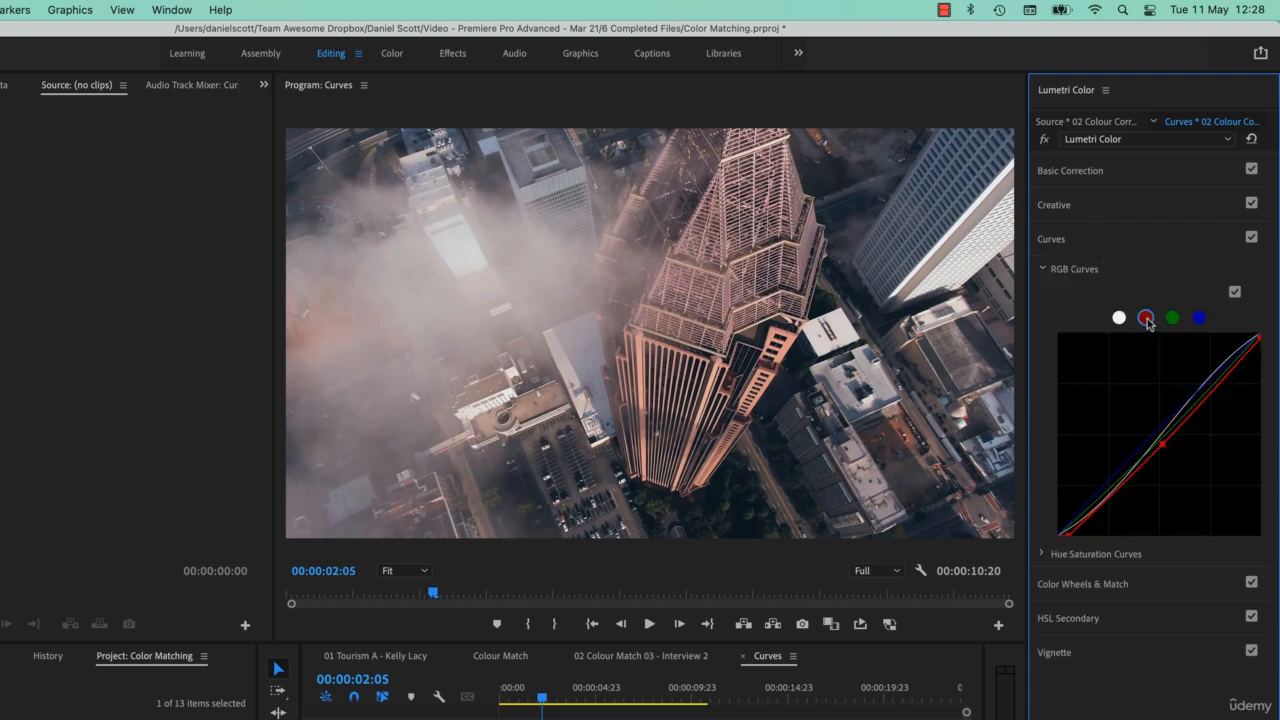